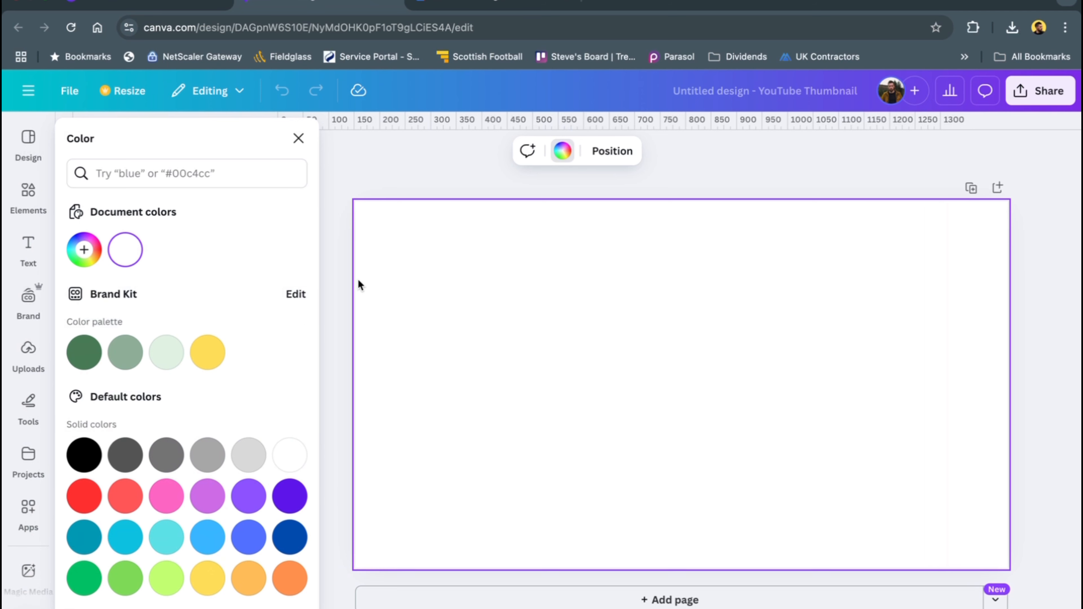
# Fill the blank thumbnail's background with the default red-to-purple gradient
pyautogui.scroll(-3, 141, 461)
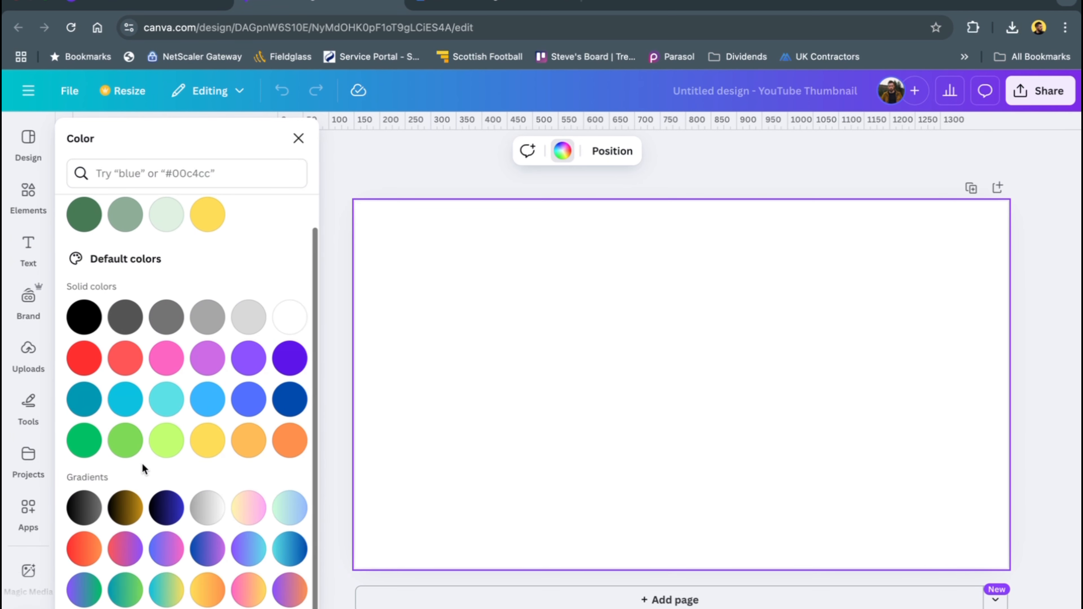
pyautogui.click(126, 550)
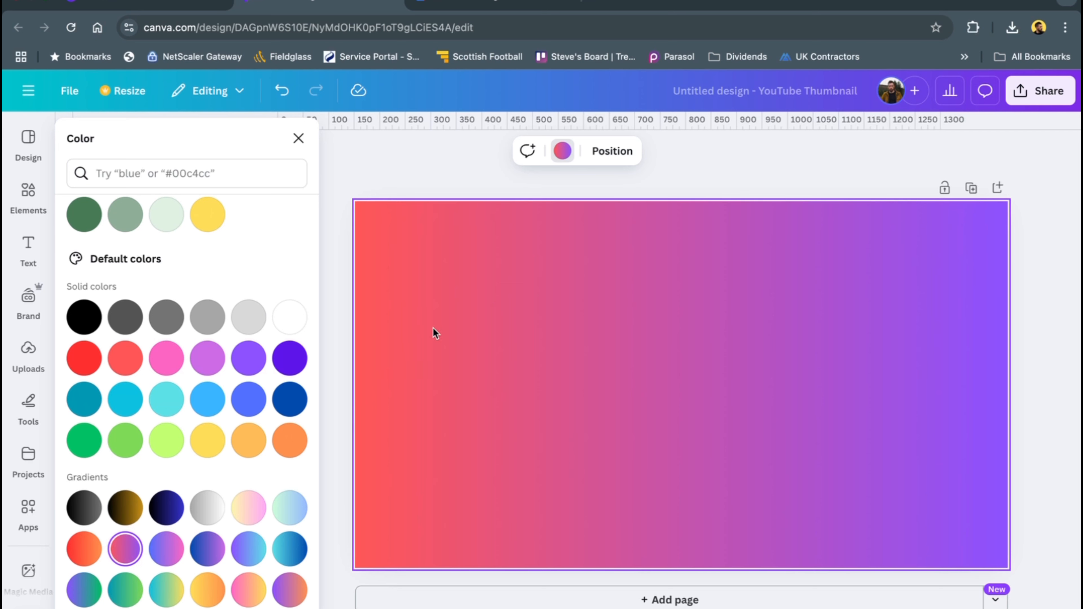
pyautogui.click(430, 179)
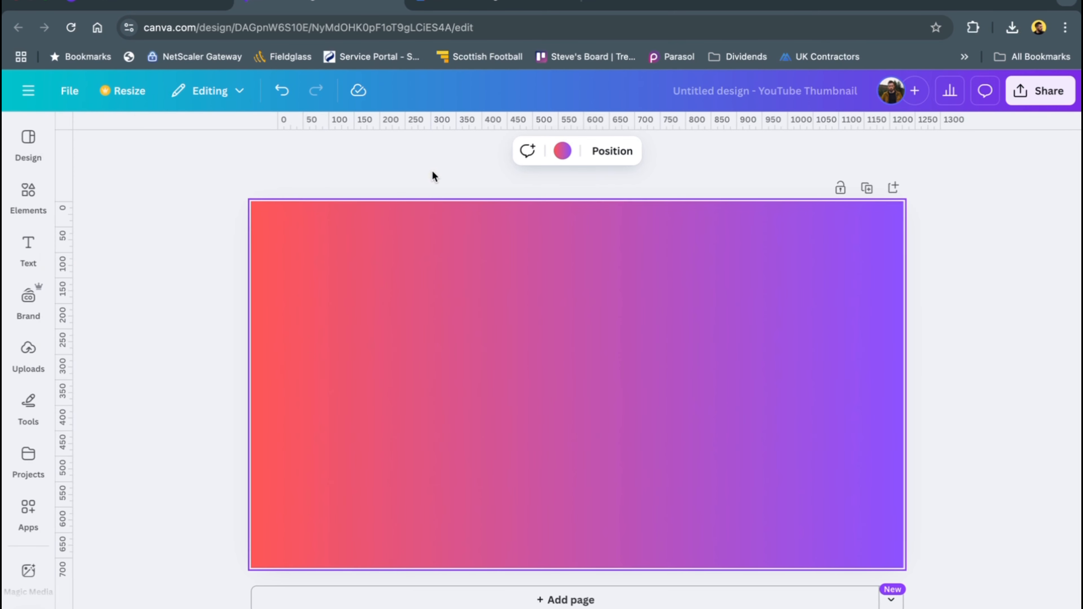
# Upload Thumbnail test.jpg from the Desktop folder and place the photo on the thumbnail
pyautogui.click(28, 352)
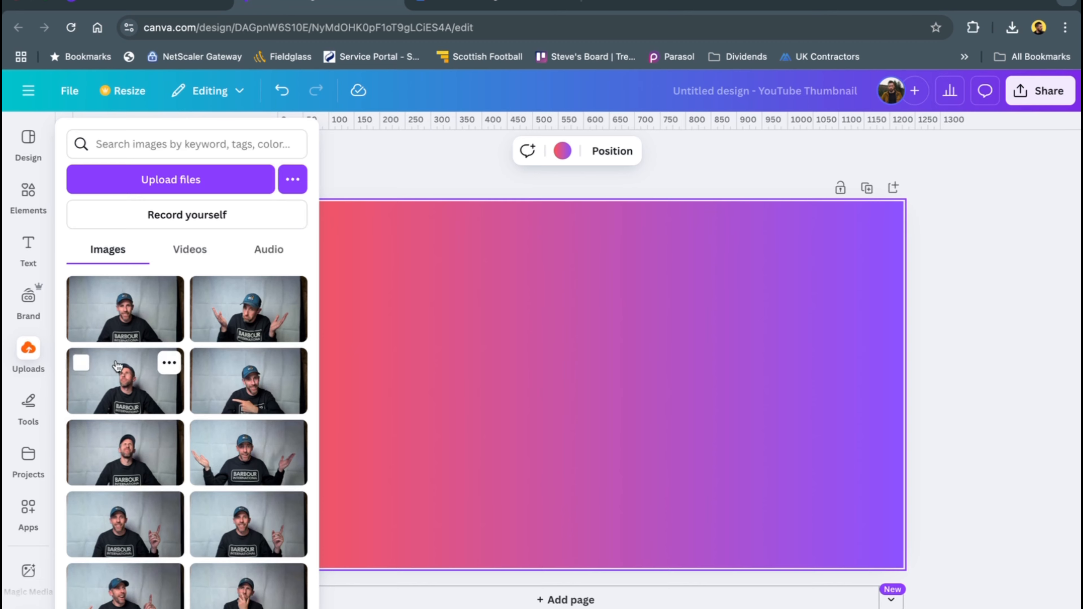
pyautogui.click(166, 183)
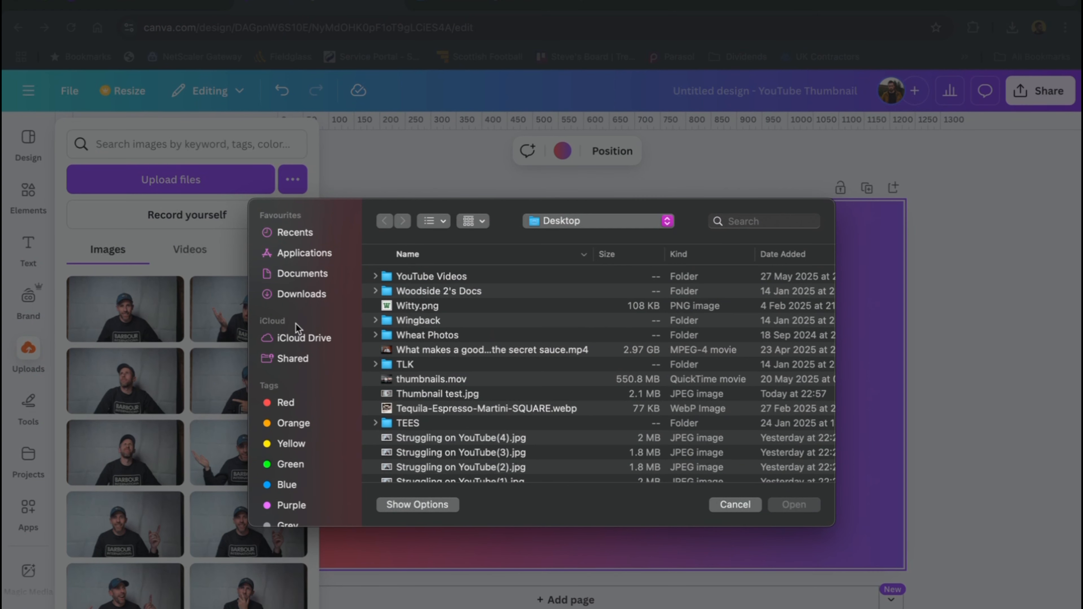
pyautogui.scroll(-2, 475, 375)
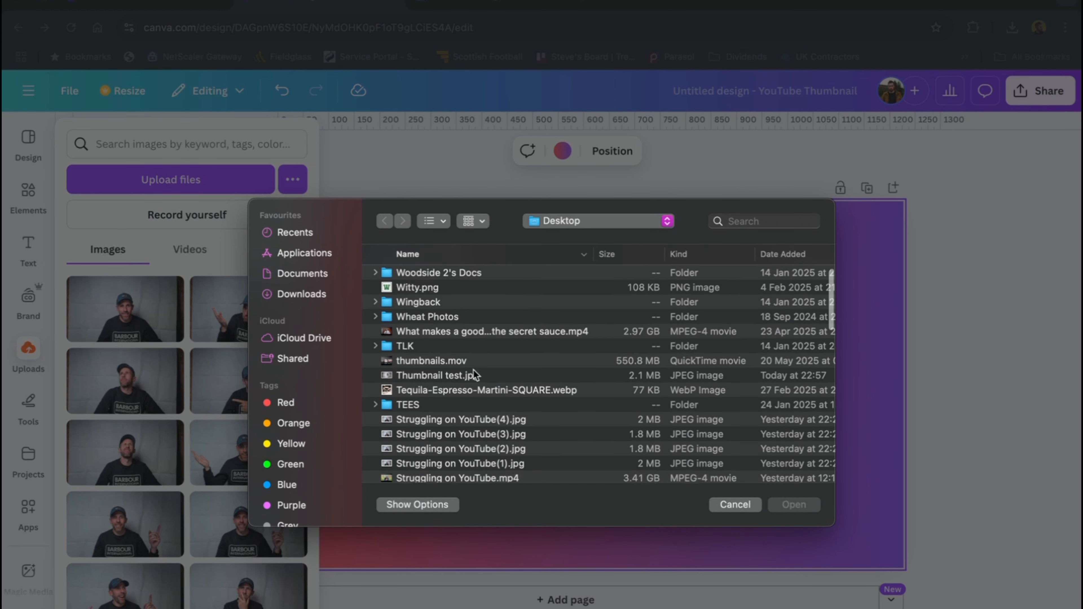
pyautogui.scroll(-1, 475, 374)
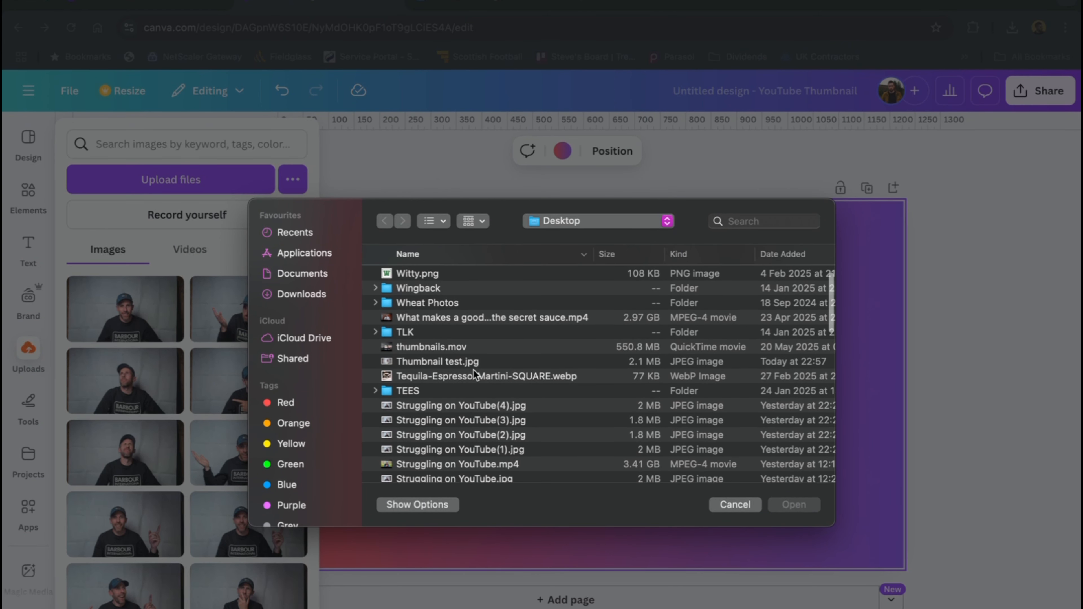
pyautogui.click(454, 366)
pyautogui.click(783, 508)
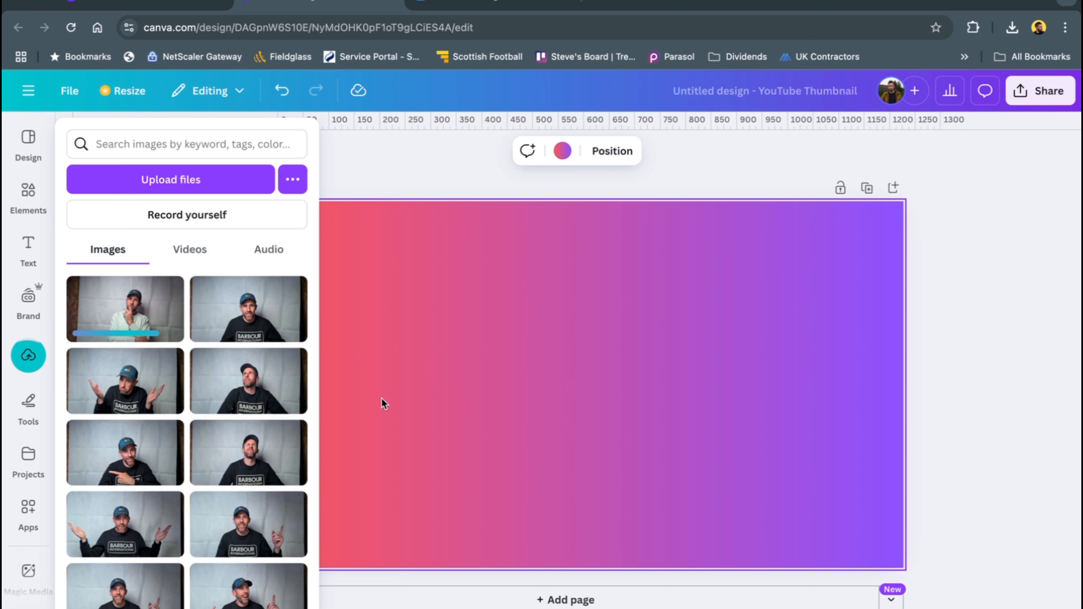
pyautogui.click(125, 308)
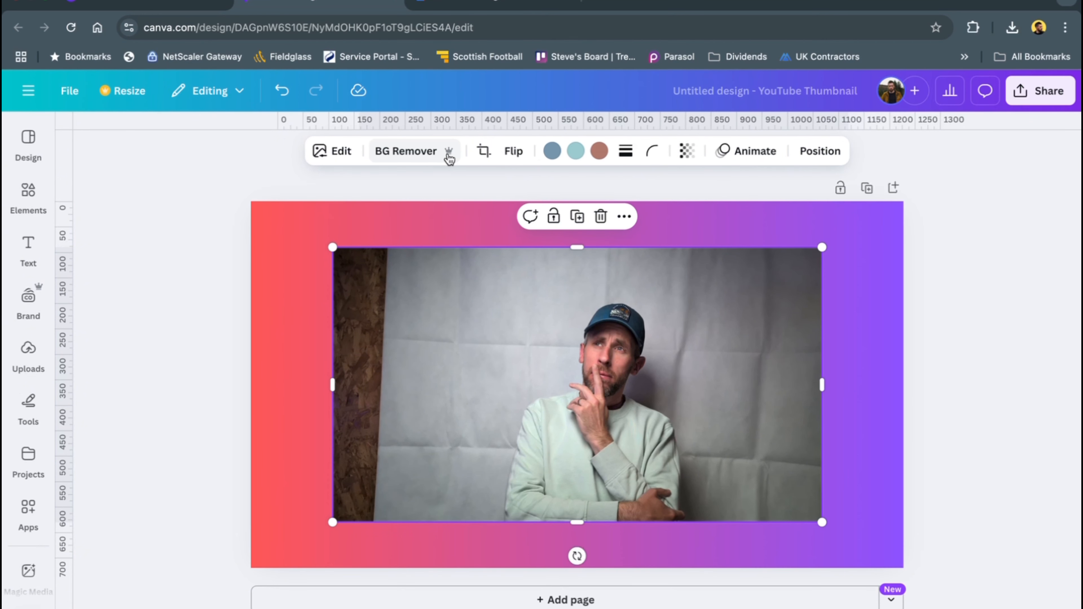
# Remove the photo's background, then enlarge the cut-out and position it with the torso cropped by the canvas's lower edge
pyautogui.click(412, 158)
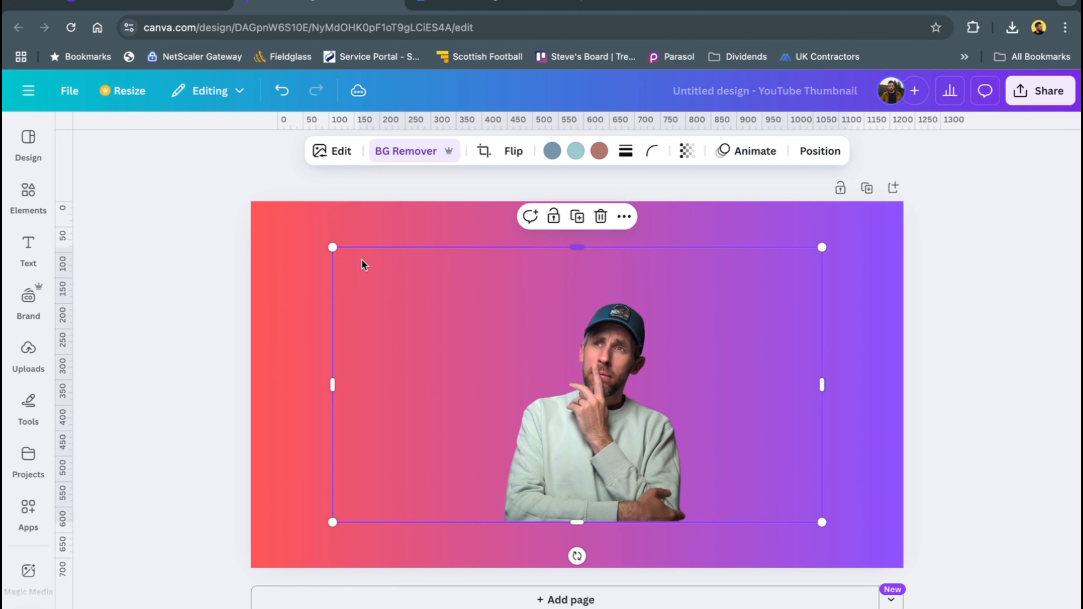
pyautogui.moveTo(333, 247); pyautogui.dragTo(123, 89)
pyautogui.moveTo(475, 353); pyautogui.dragTo(547, 436)
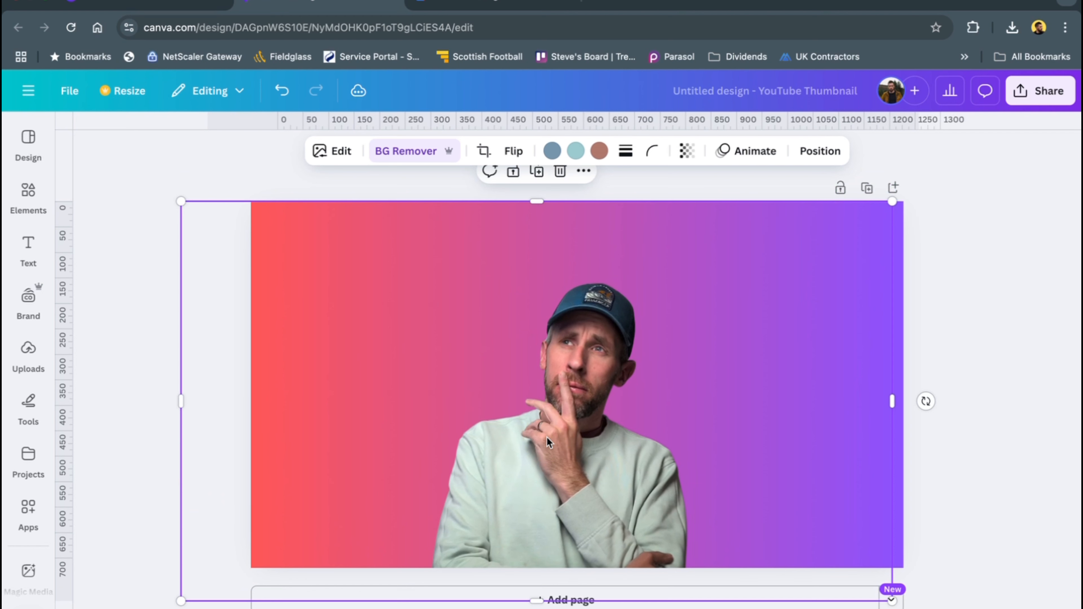
# Adjust the cut-out photo's light: brightness 46, contrast 24, highlights -100 and shadows 46
pyautogui.click(341, 151)
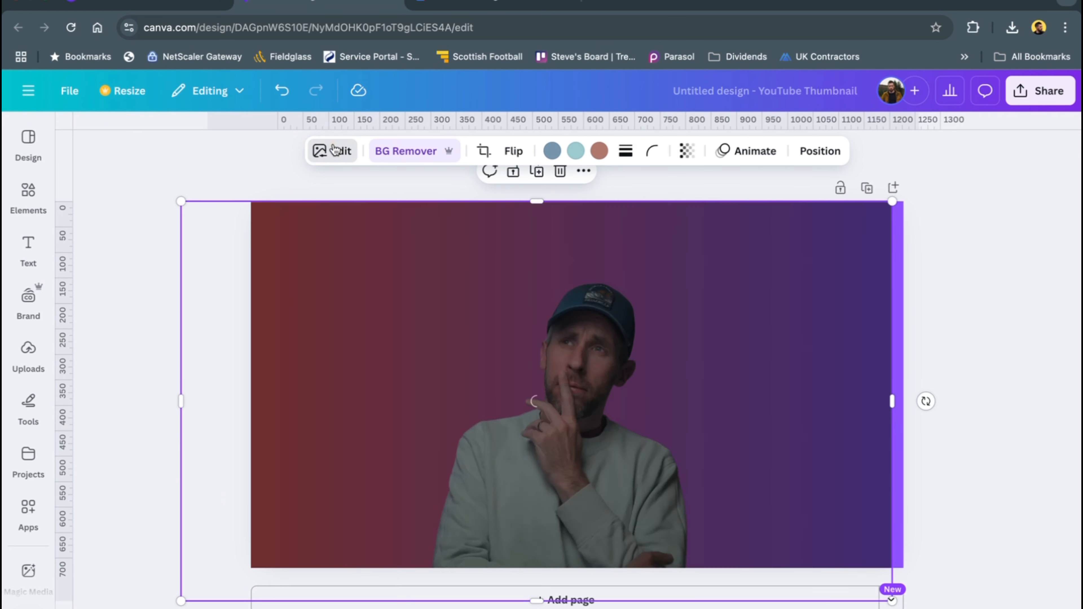
pyautogui.click(98, 305)
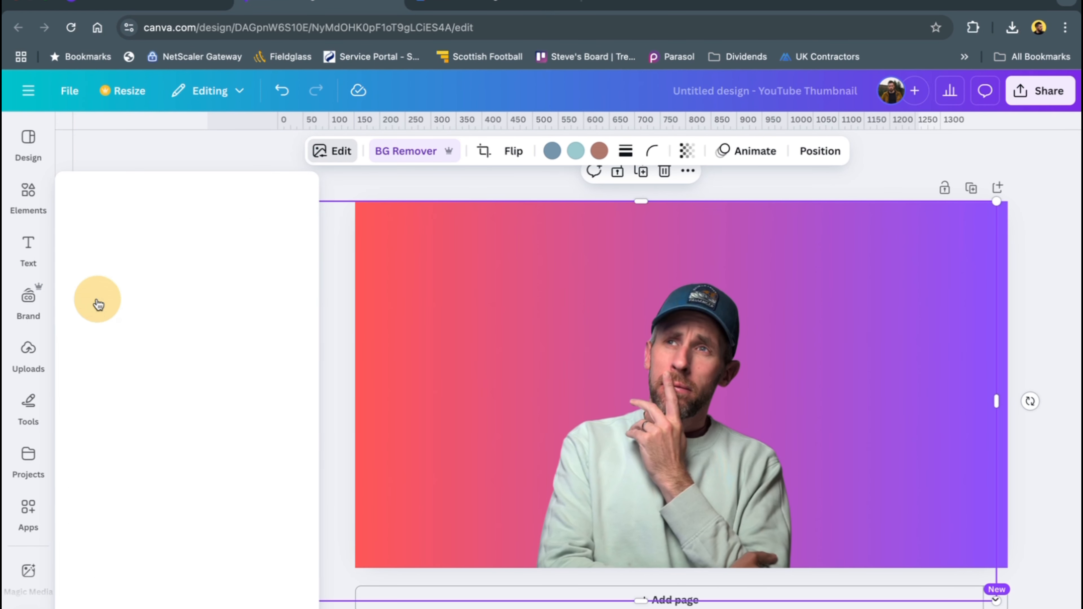
pyautogui.scroll(-3, 165, 360)
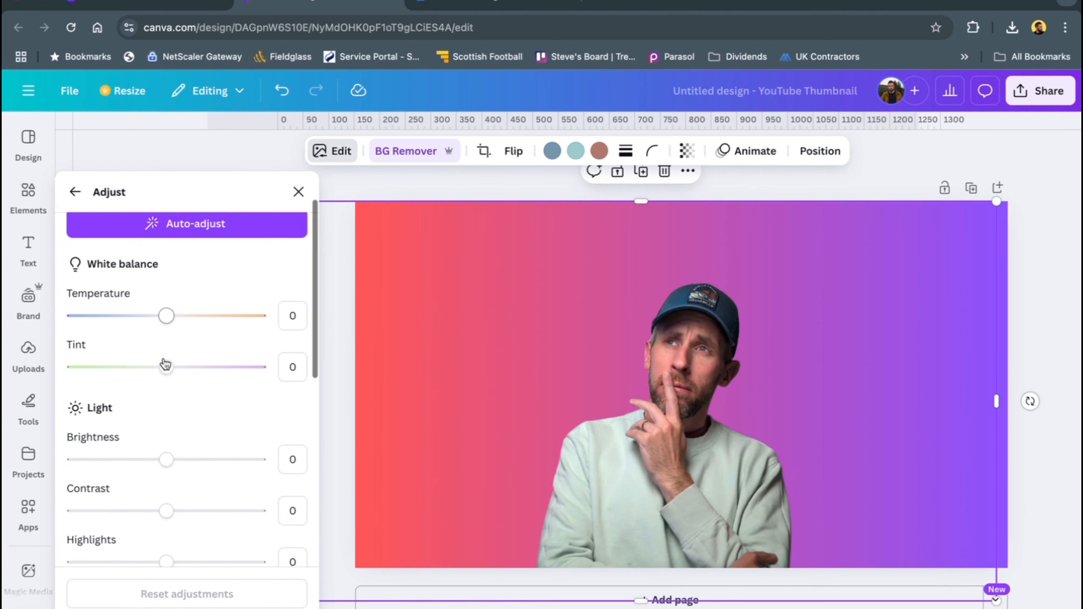
pyautogui.scroll(-1, 168, 500)
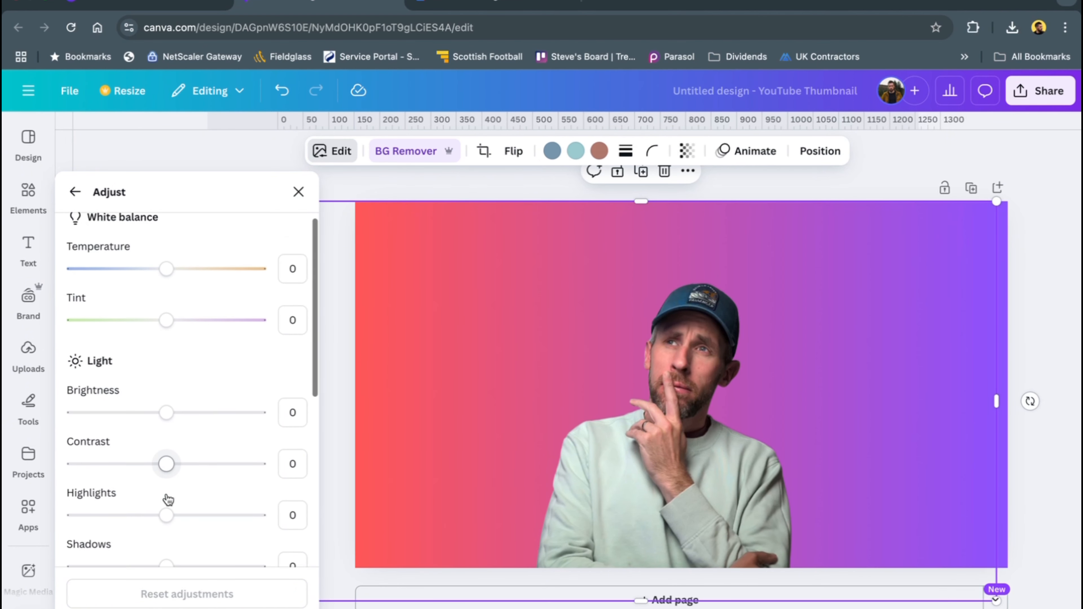
pyautogui.moveTo(171, 497); pyautogui.dragTo(71, 486)
pyautogui.moveTo(166, 450); pyautogui.dragTo(179, 451)
pyautogui.moveTo(168, 402); pyautogui.dragTo(208, 409)
pyautogui.scroll(-1, 182, 474)
pyautogui.moveTo(167, 500); pyautogui.dragTo(208, 500)
pyautogui.moveTo(178, 397); pyautogui.dragTo(190, 405)
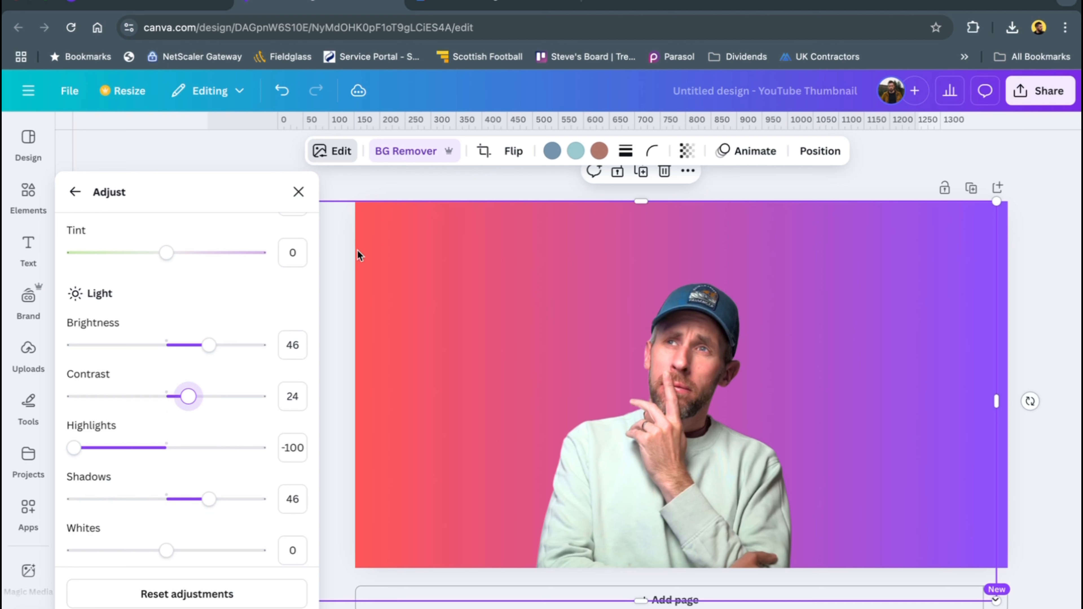
# Set the photo's white balance temperature to -10 and finish the adjustments
pyautogui.scroll(3, 201, 275)
pyautogui.moveTo(167, 263); pyautogui.dragTo(157, 268)
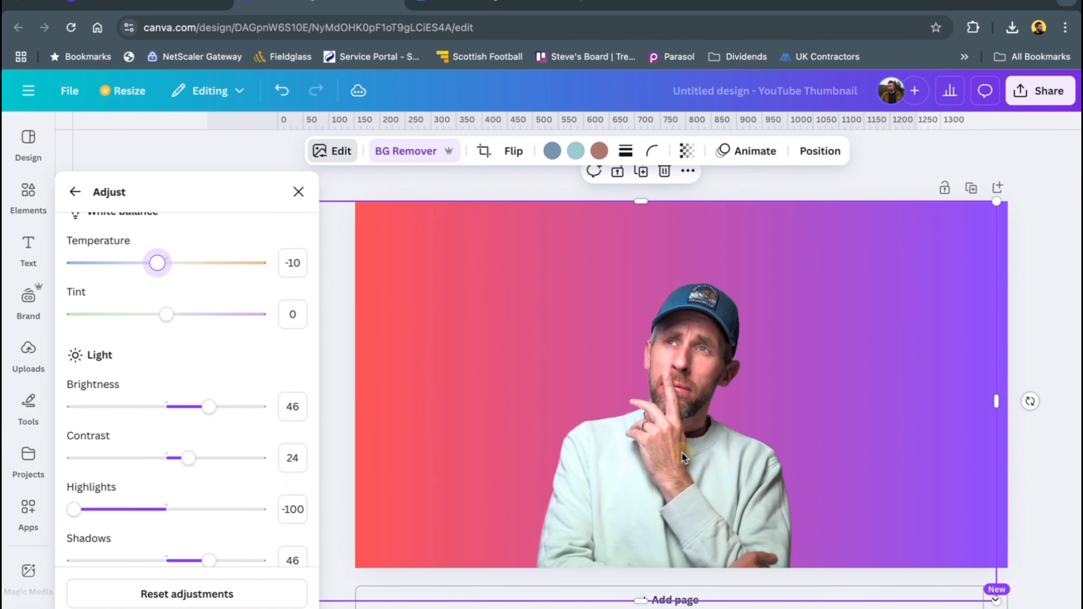
pyautogui.click(297, 194)
# Enlarge the cut-out man further and move him to the right half of the thumbnail
pyautogui.moveTo(179, 199); pyautogui.dragTo(24, 56)
pyautogui.moveTo(504, 425); pyautogui.dragTo(720, 446)
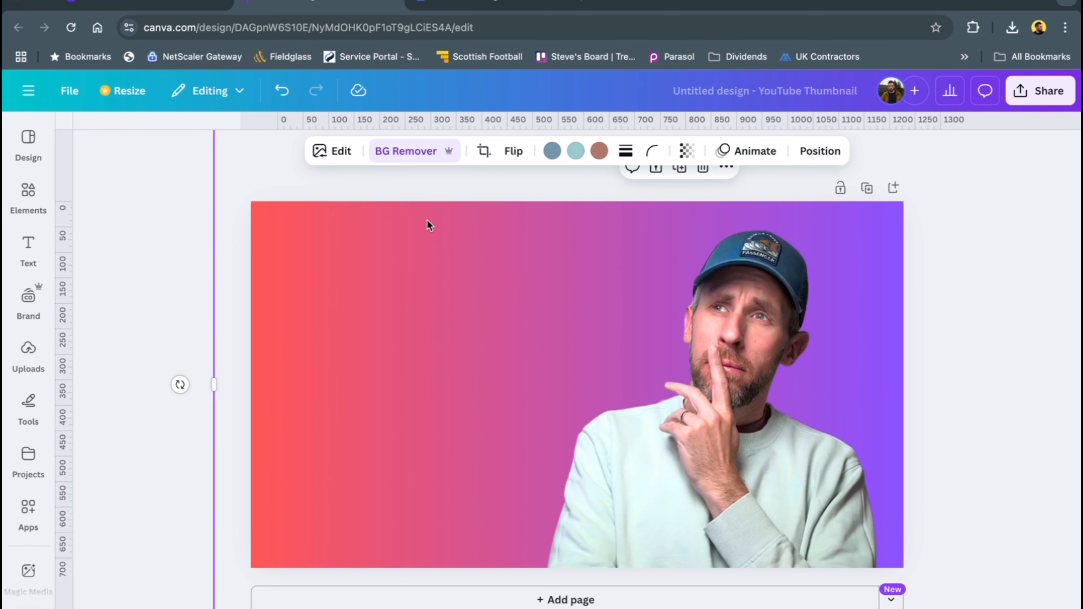
# Set the cut-out photo's sharpness to 10 in its texture adjustments
pyautogui.click(331, 151)
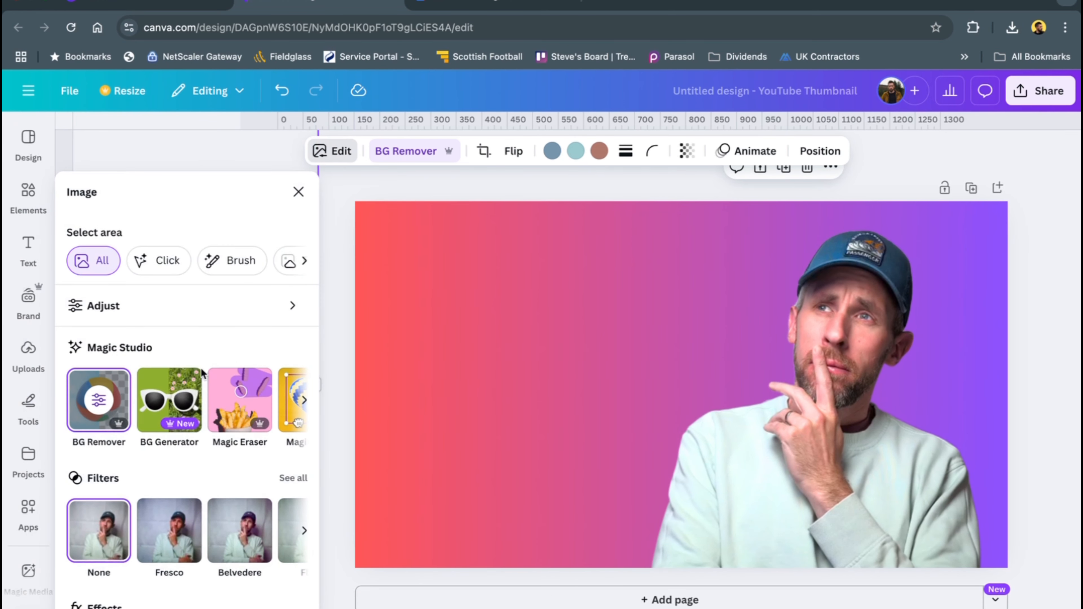
pyautogui.scroll(-5, 163, 440)
pyautogui.scroll(5, 133, 393)
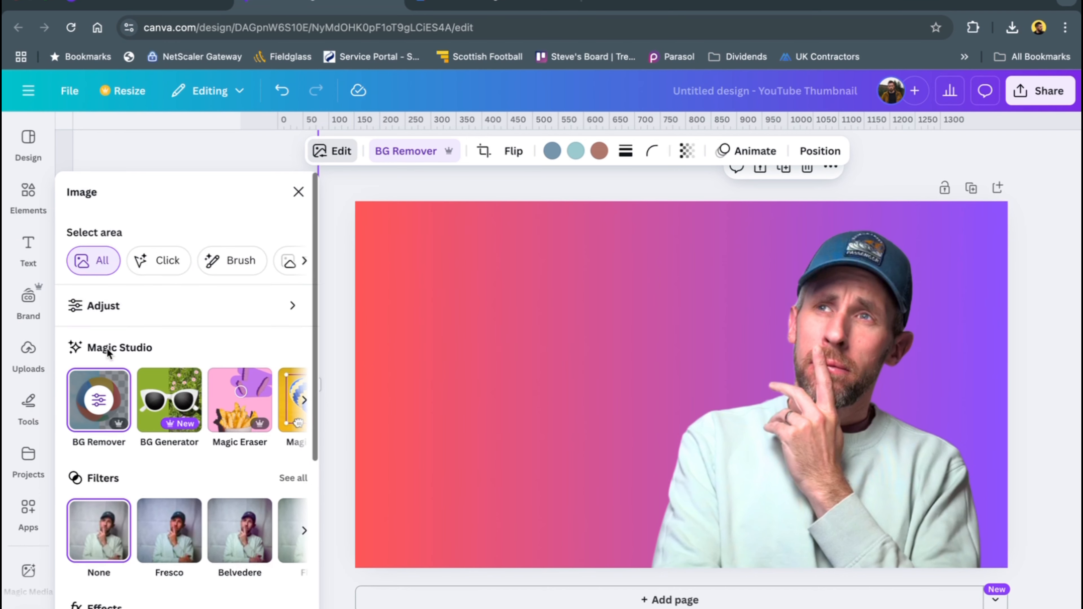
pyautogui.click(92, 308)
pyautogui.scroll(-10, 132, 407)
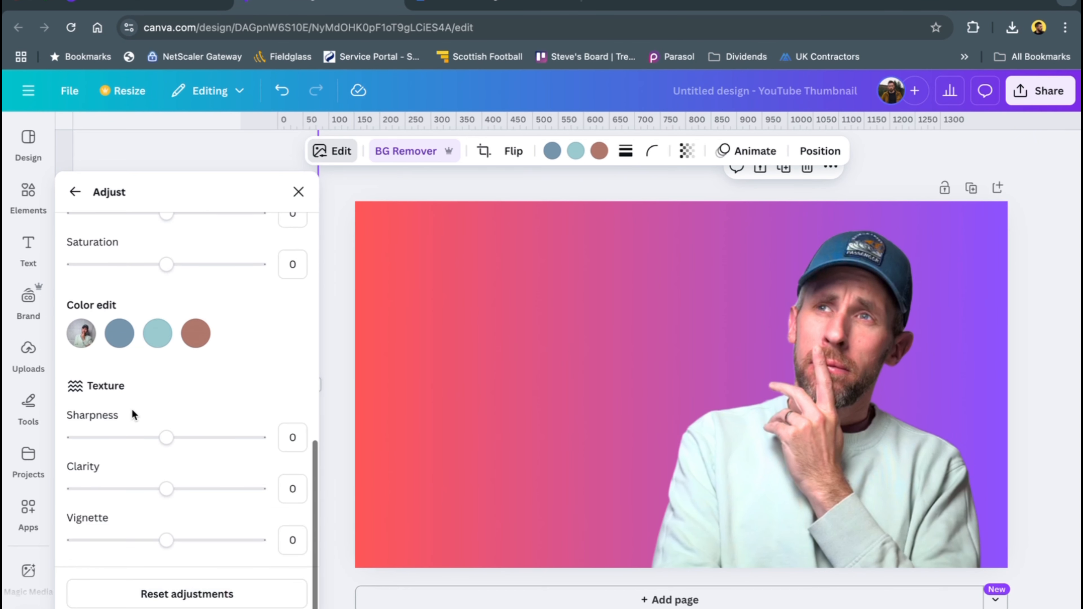
pyautogui.moveTo(166, 440); pyautogui.dragTo(176, 445)
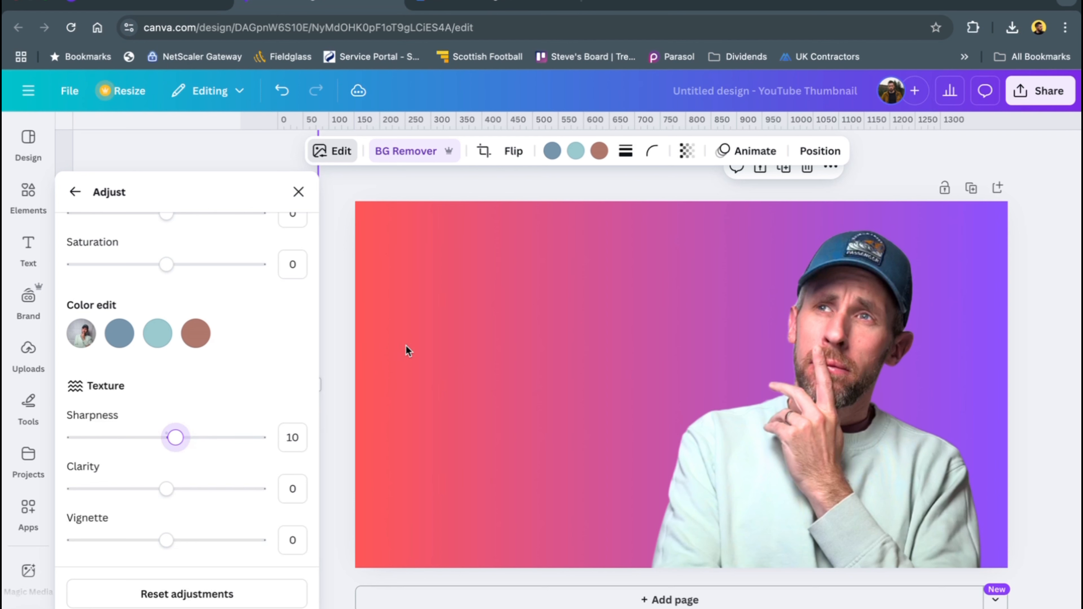
pyautogui.click(400, 187)
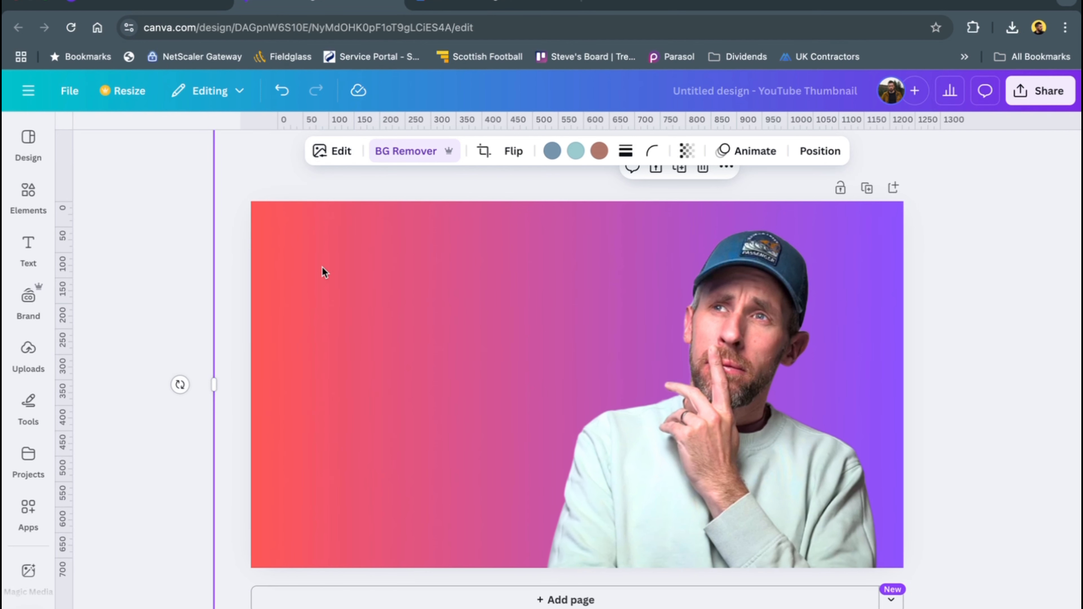
# Browse the available default text styles and font combinations
pyautogui.click(28, 248)
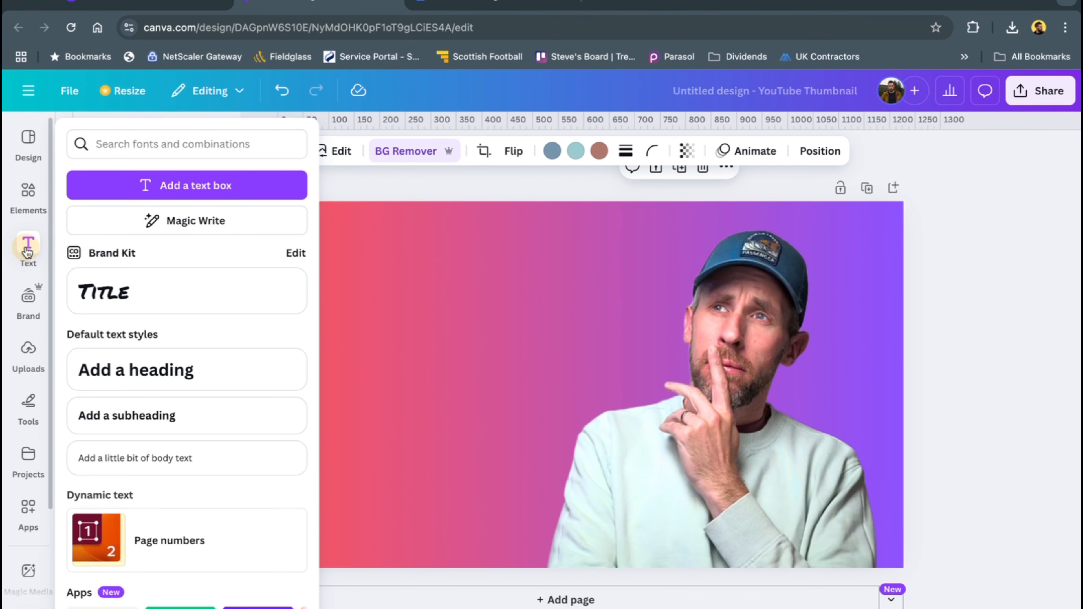
pyautogui.scroll(-5, 132, 308)
pyautogui.scroll(-5, 132, 308)
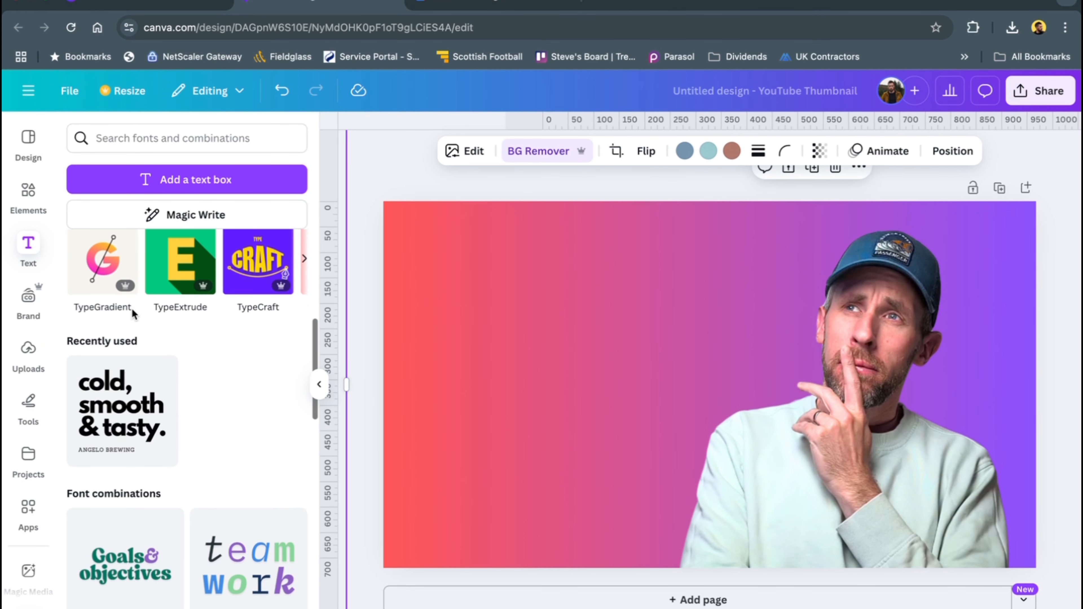
pyautogui.scroll(-1, 130, 436)
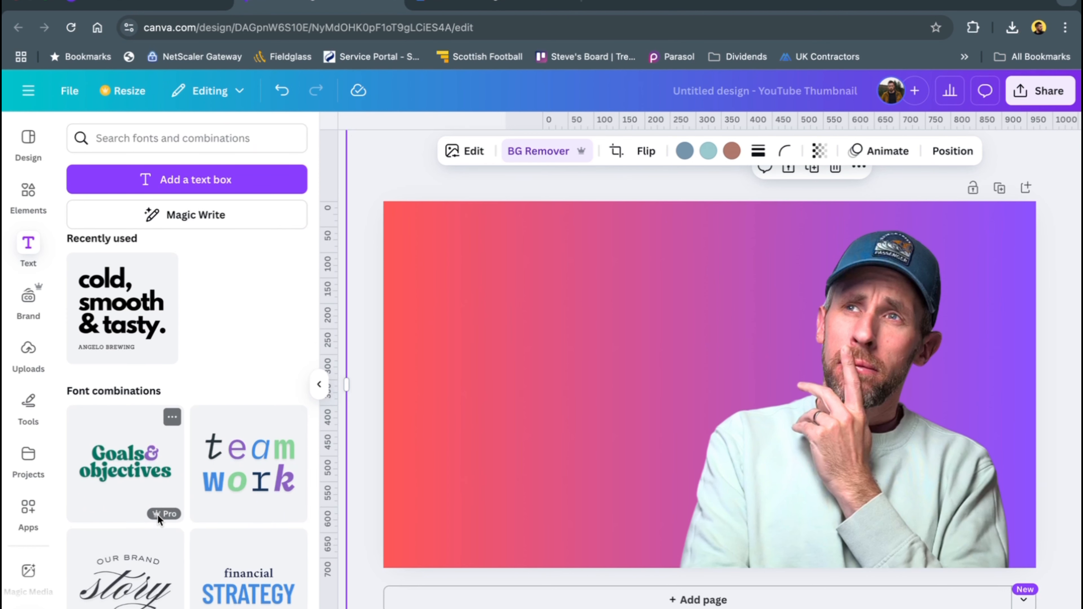
pyautogui.scroll(10, 158, 514)
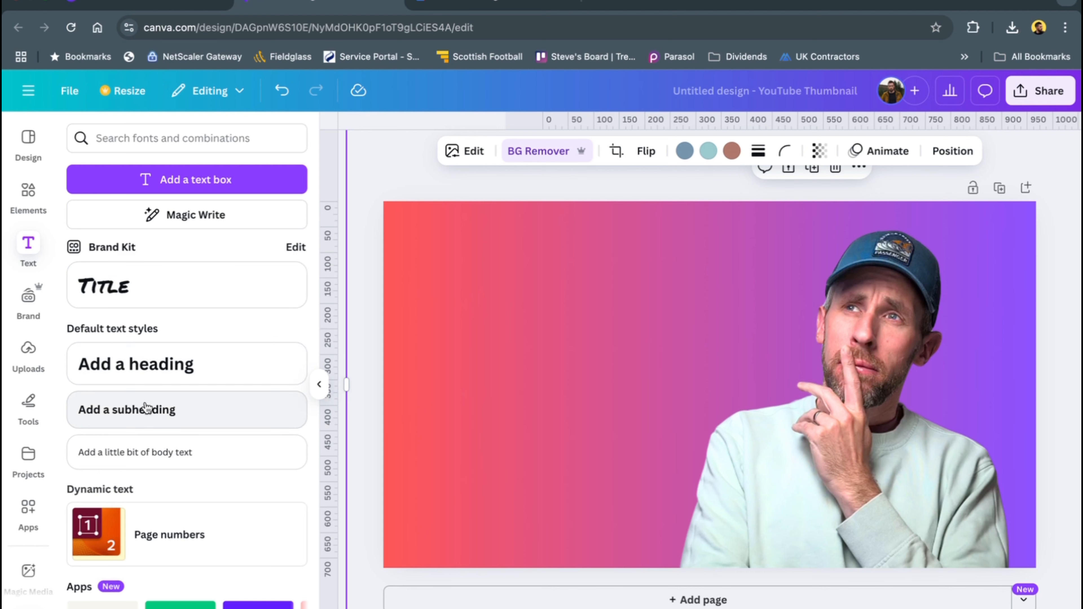
pyautogui.click(147, 366)
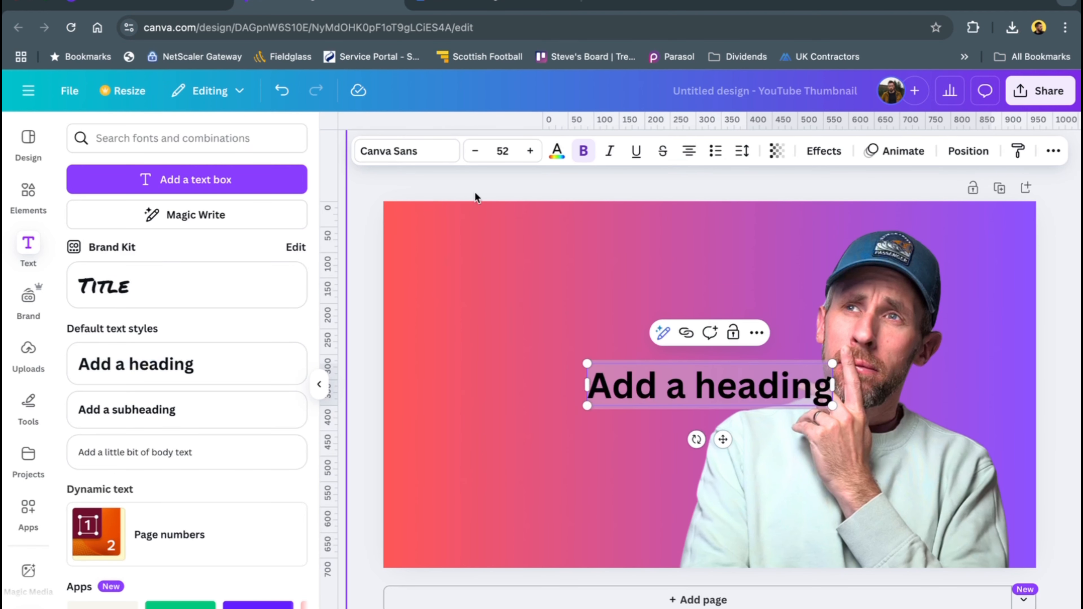
pyautogui.click(420, 155)
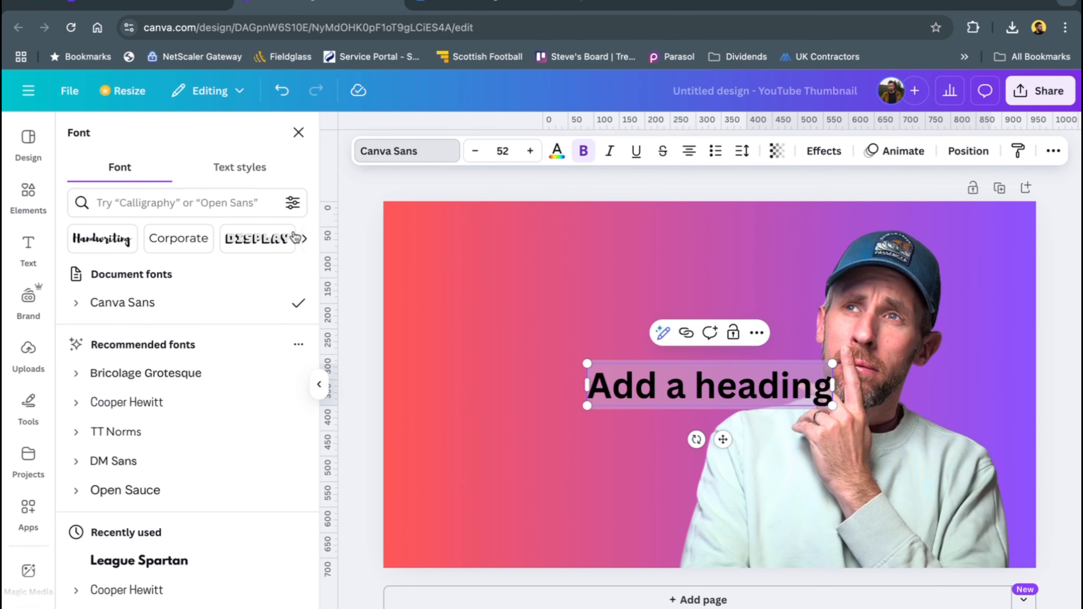
pyautogui.scroll(-7, 132, 438)
pyautogui.scroll(-6, 132, 439)
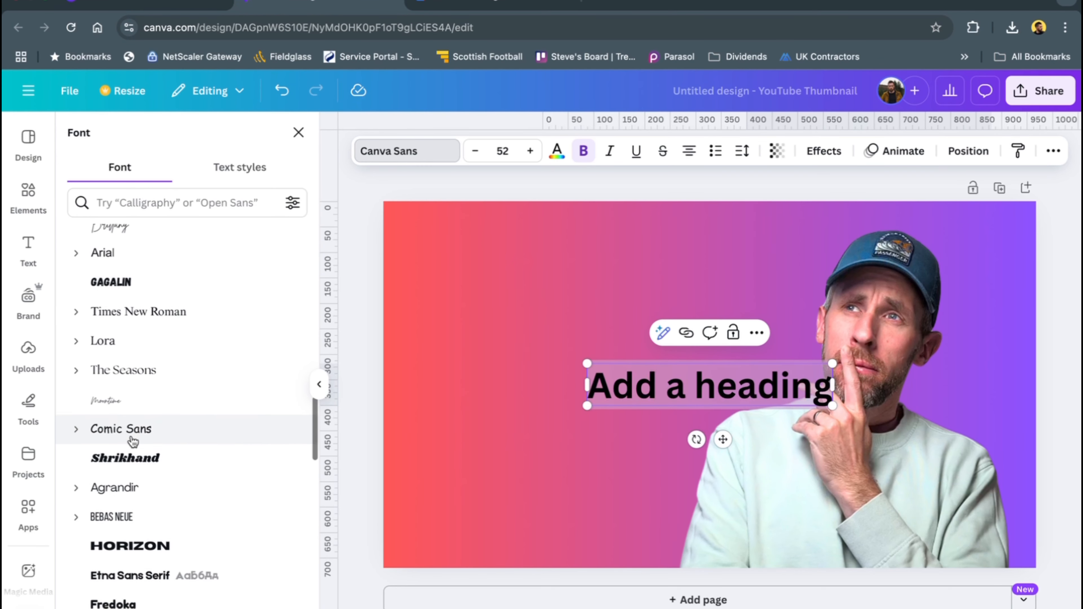
pyautogui.scroll(-1, 132, 441)
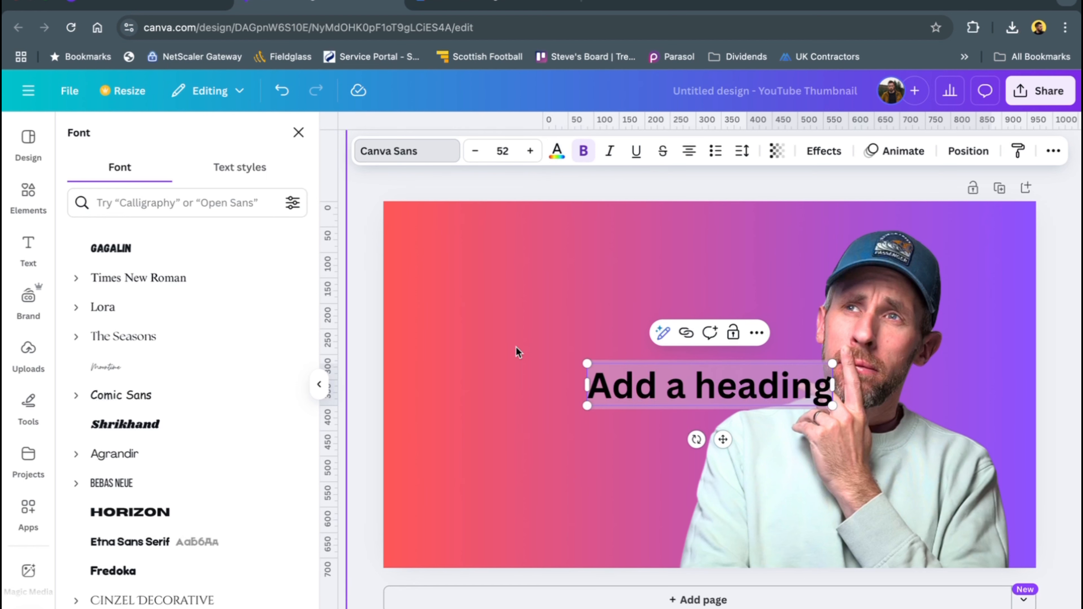
pyautogui.click(561, 430)
pyautogui.click(626, 404)
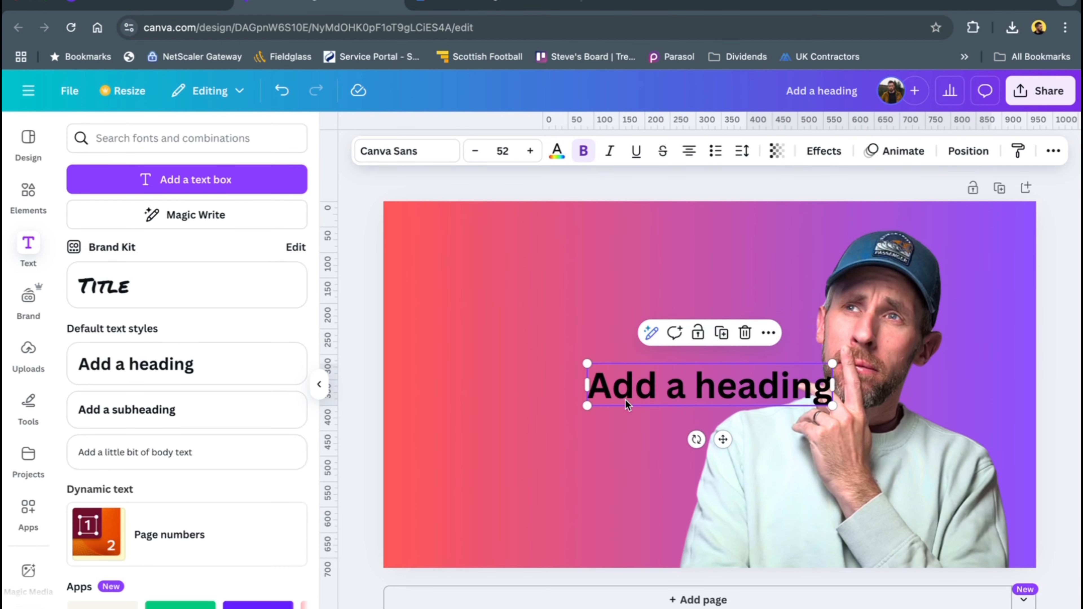
pyautogui.press('Delete')
# Add the recently used "cold, smooth & tasty." font combination and position it over the empty left half of the thumbnail
pyautogui.scroll(-2, 168, 492)
pyautogui.scroll(-5, 166, 490)
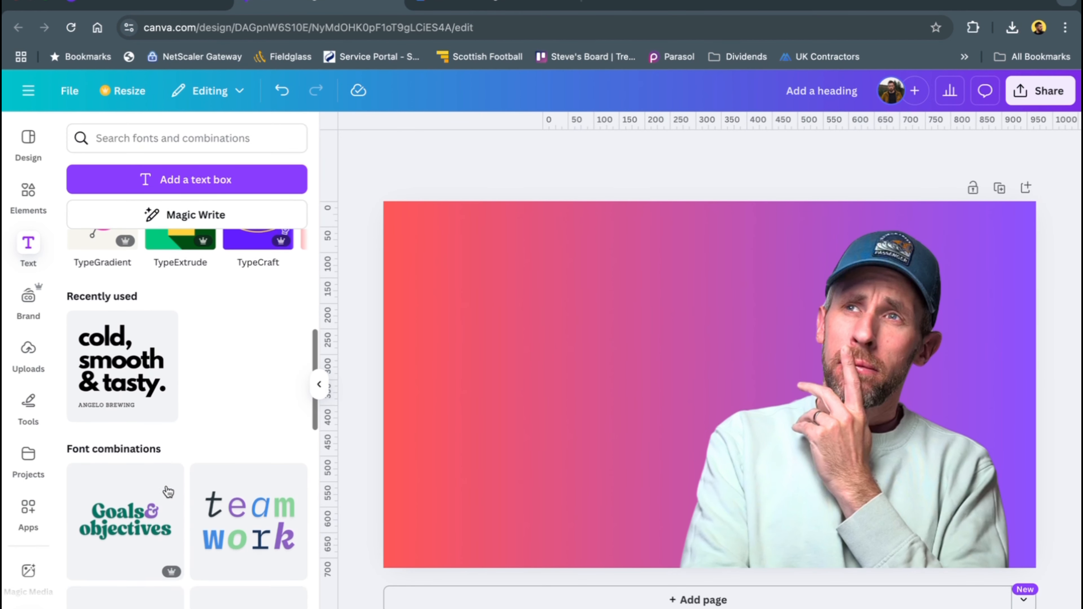
pyautogui.scroll(1, 145, 440)
pyautogui.click(173, 416)
pyautogui.moveTo(670, 376); pyautogui.dragTo(526, 331)
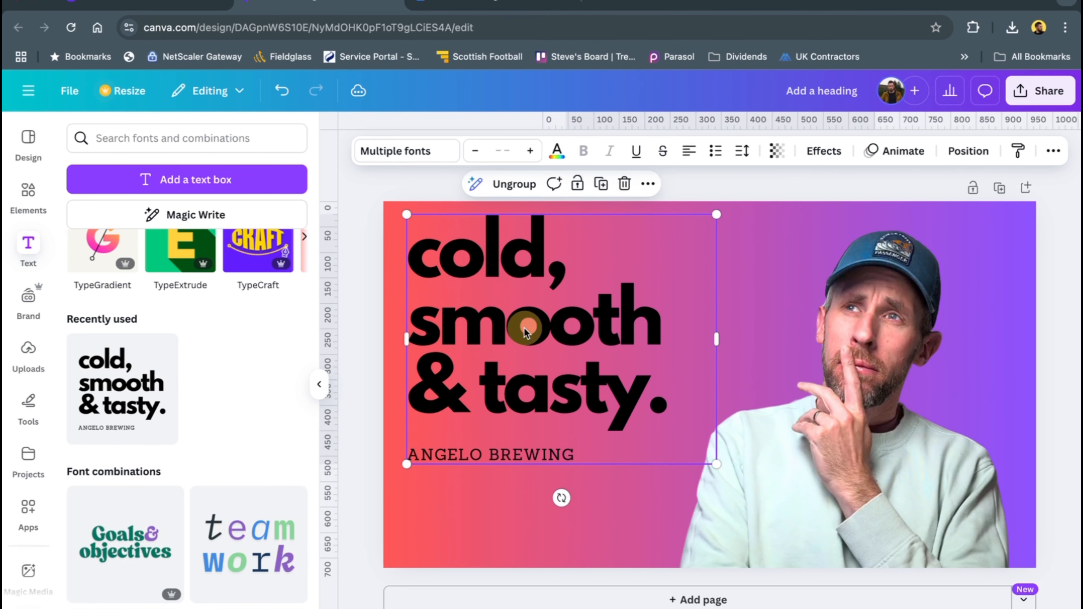
# Delete the small "ANGELO BREWING" line under the main text and select the remaining "cold, smooth & tasty." text
pyautogui.click(570, 455)
pyautogui.click(624, 414)
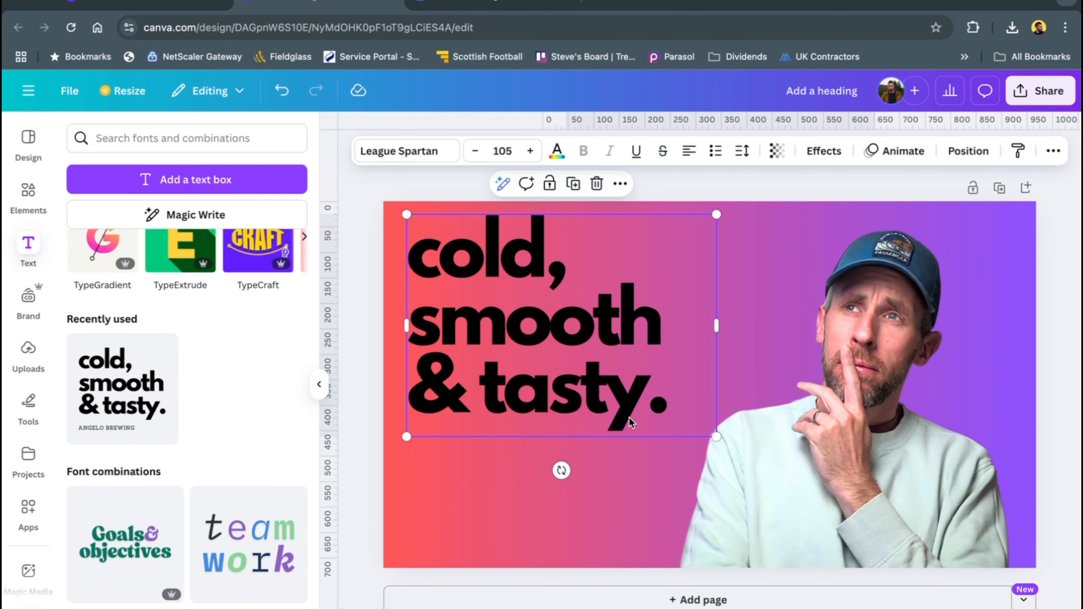
# Replace the "cold, smooth & tasty." text with "YOU'LL NEVER GUESS.", one word per line
pyautogui.doubleClick(647, 406)
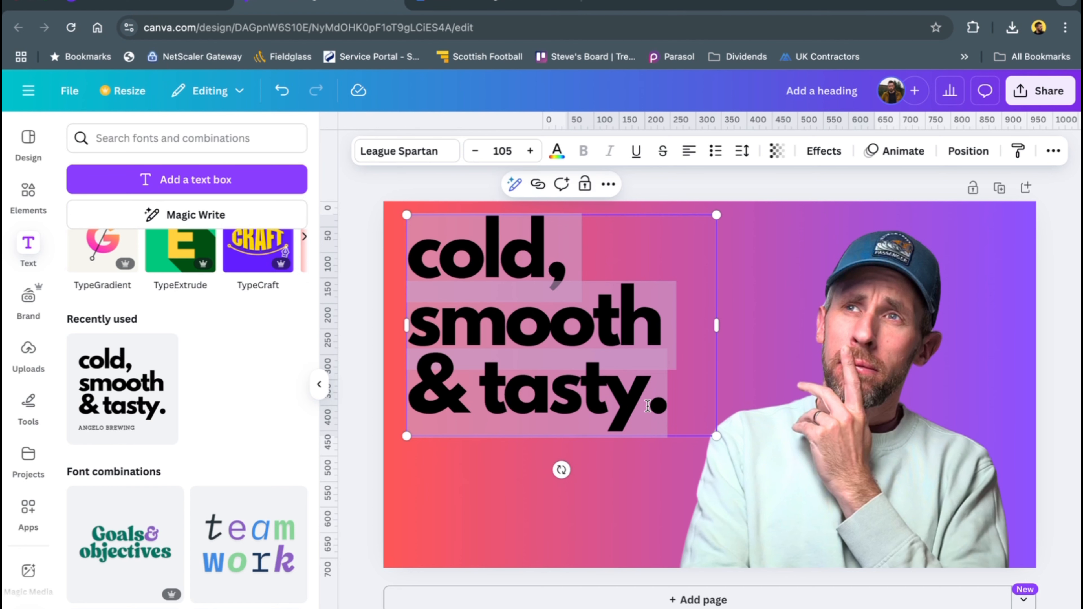
pyautogui.write('YOU')
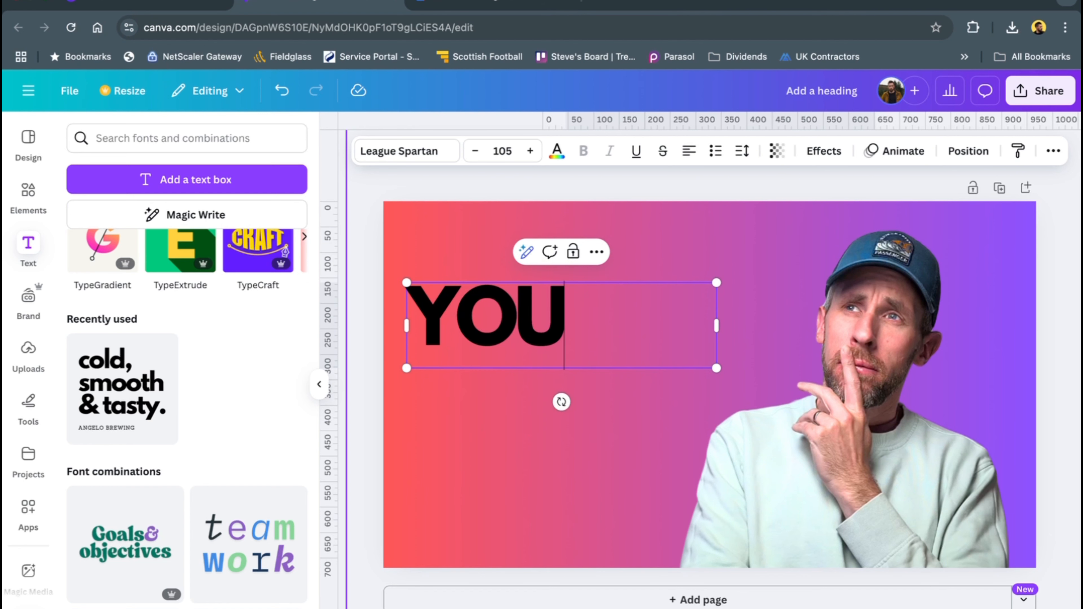
pyautogui.write("'LL")
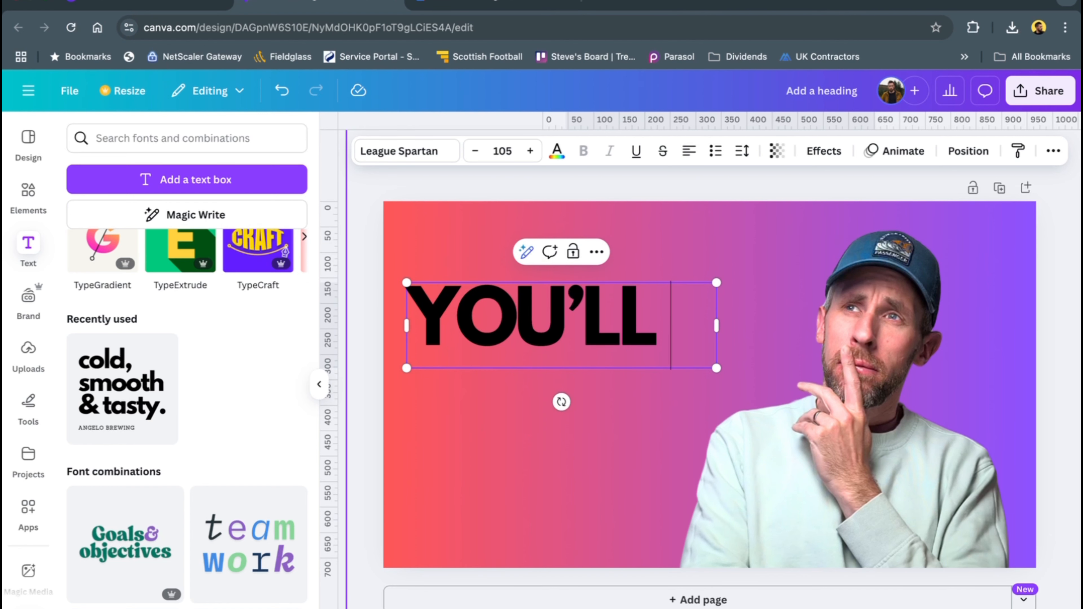
pyautogui.press('Return')
pyautogui.write('NEVER G')
pyautogui.press('BackSpace')
pyautogui.press('BackSpace')
pyautogui.press('Return')
pyautogui.write('GUESS')
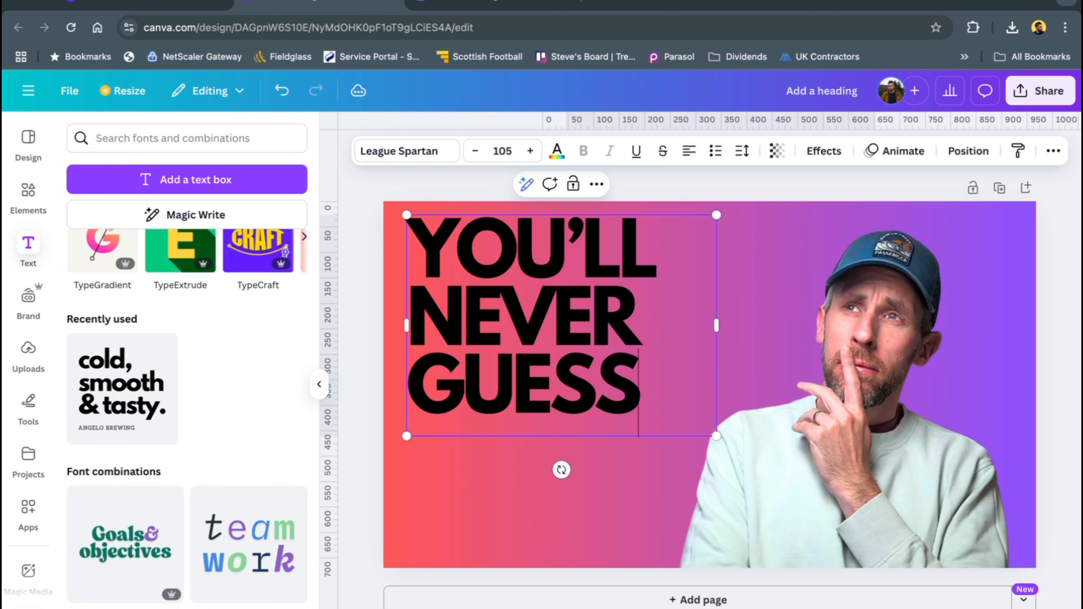
pyautogui.write('.')
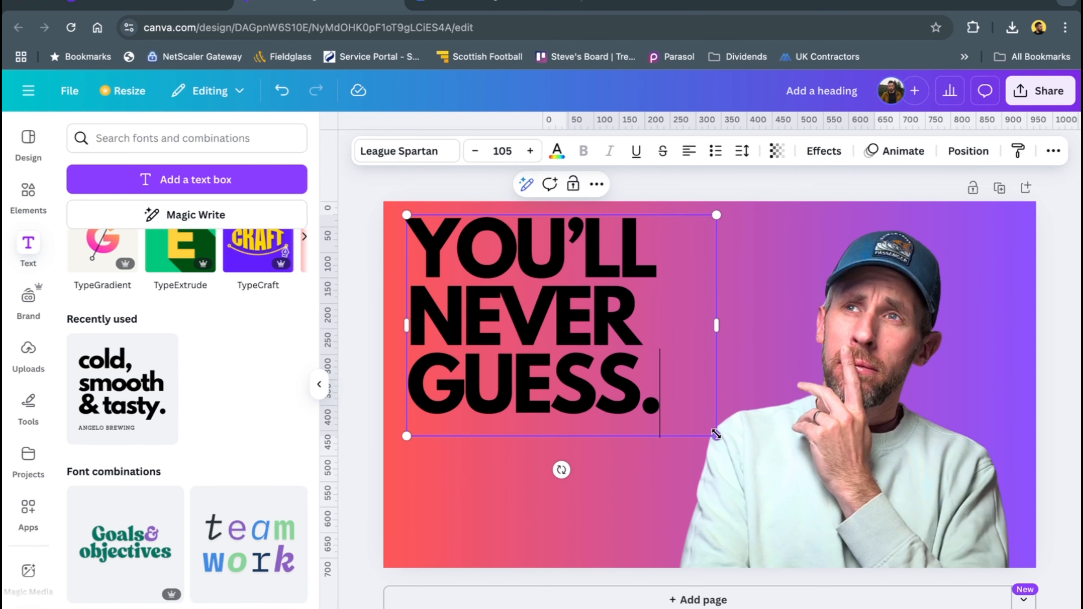
# Enlarge the headline to font size 168 and position it to fill the left part of the thumbnail with a small margin
pyautogui.moveTo(716, 434); pyautogui.dragTo(808, 594)
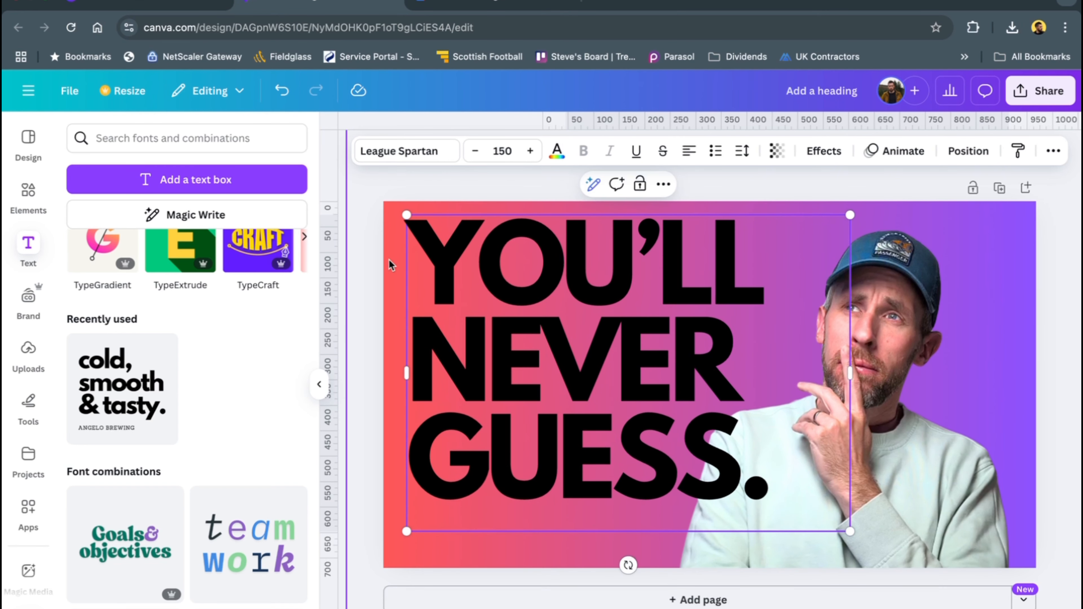
pyautogui.click(357, 289)
pyautogui.moveTo(522, 296); pyautogui.dragTo(522, 307)
pyautogui.moveTo(405, 227); pyautogui.dragTo(389, 213)
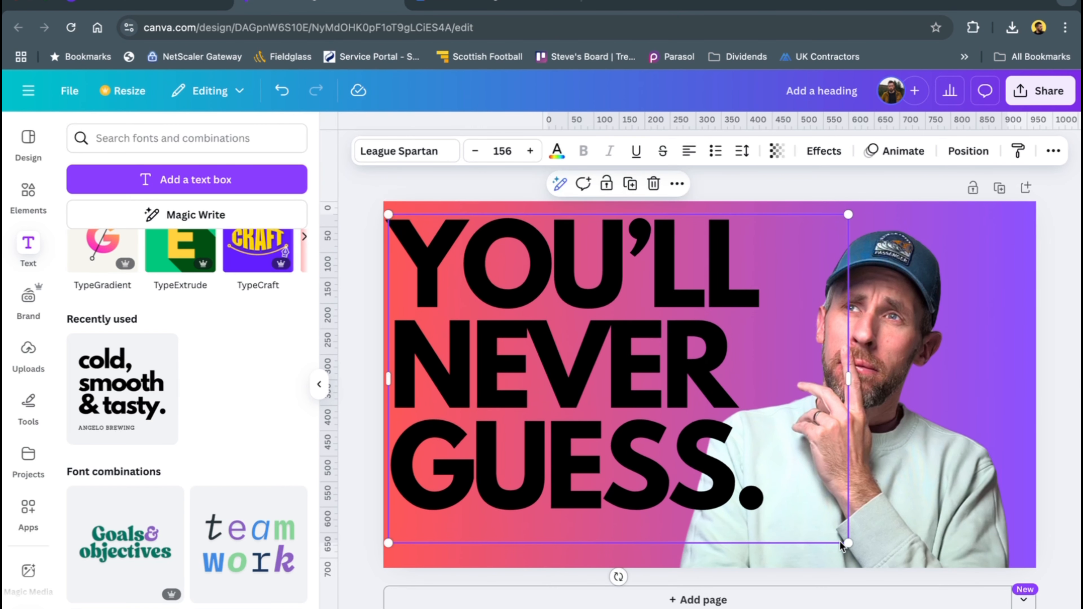
pyautogui.moveTo(848, 542); pyautogui.dragTo(879, 569)
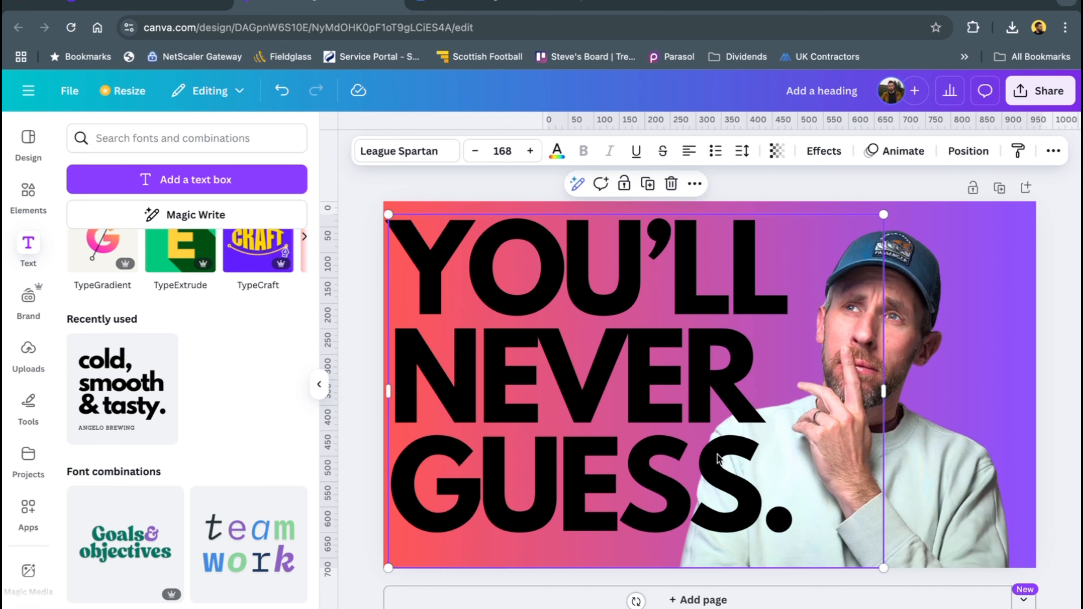
pyautogui.moveTo(668, 430); pyautogui.dragTo(677, 440)
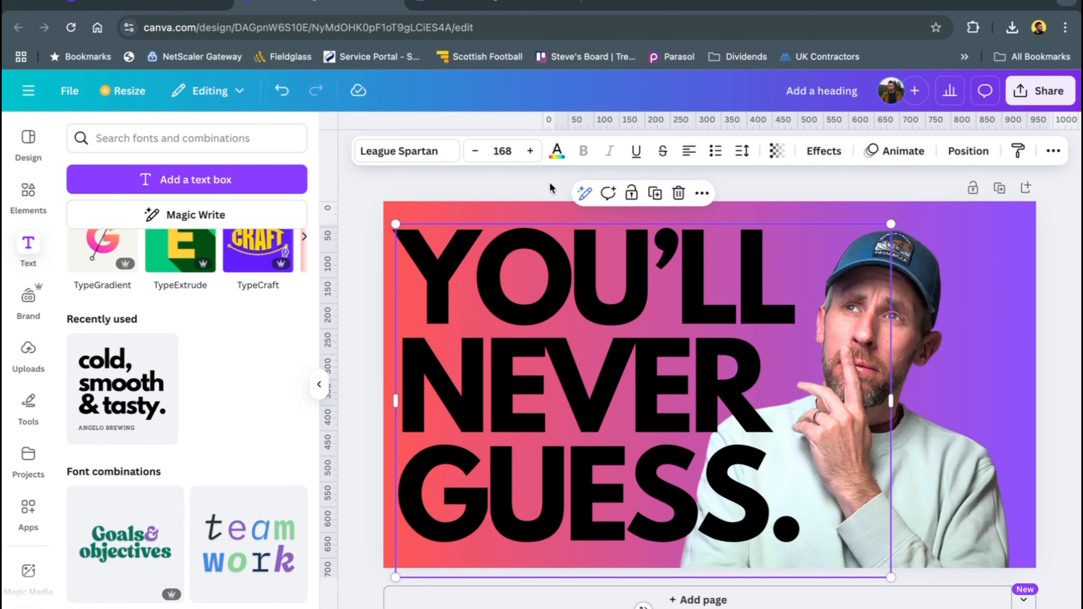
# Color the headline white and send it one layer backward, behind the cut-out man
pyautogui.click(557, 154)
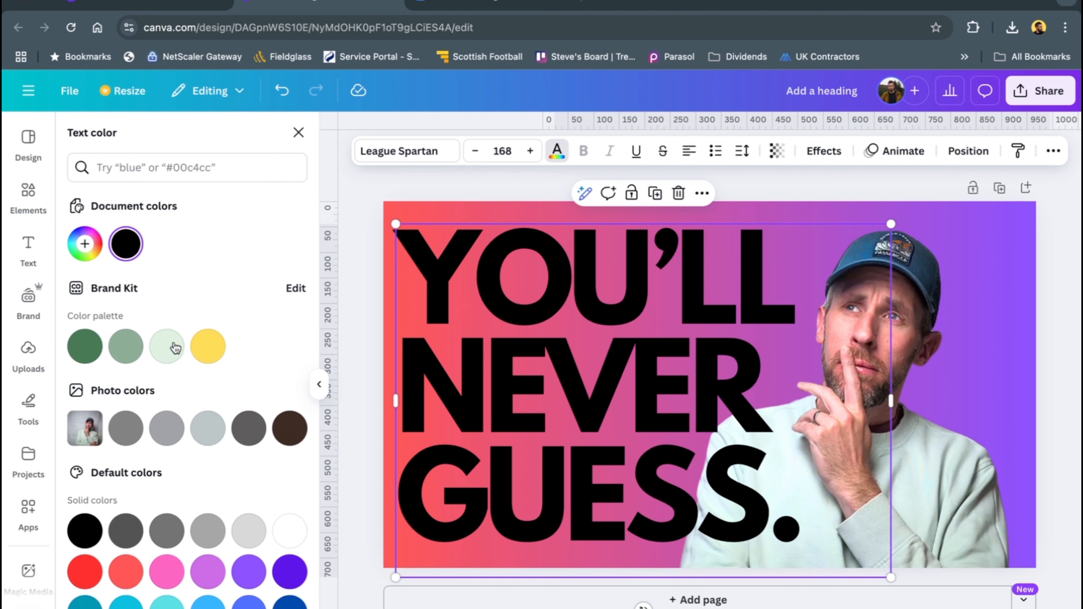
pyautogui.click(282, 525)
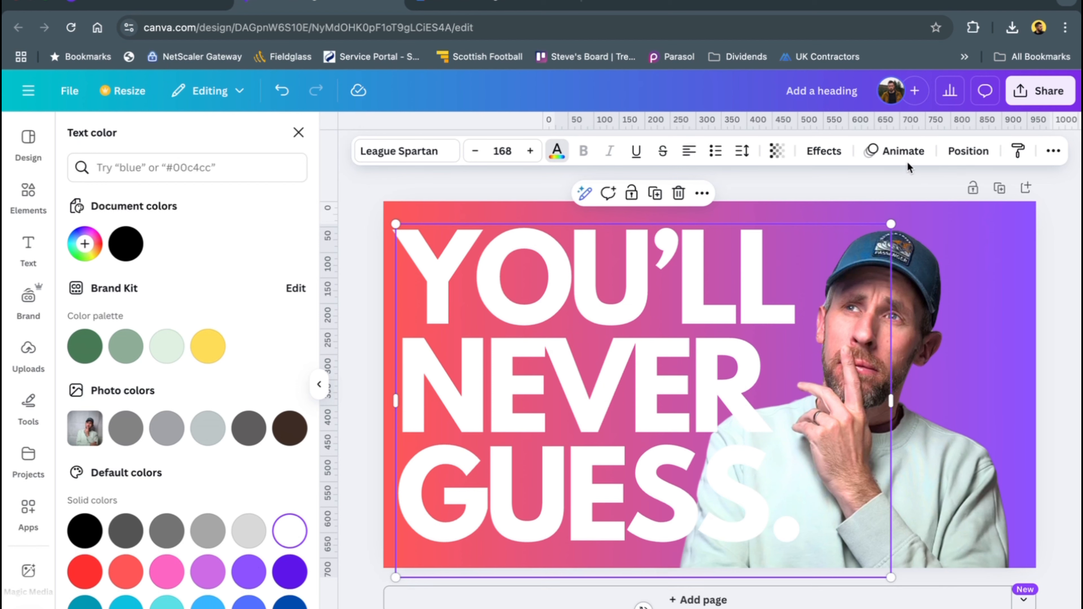
pyautogui.click(967, 151)
pyautogui.click(222, 212)
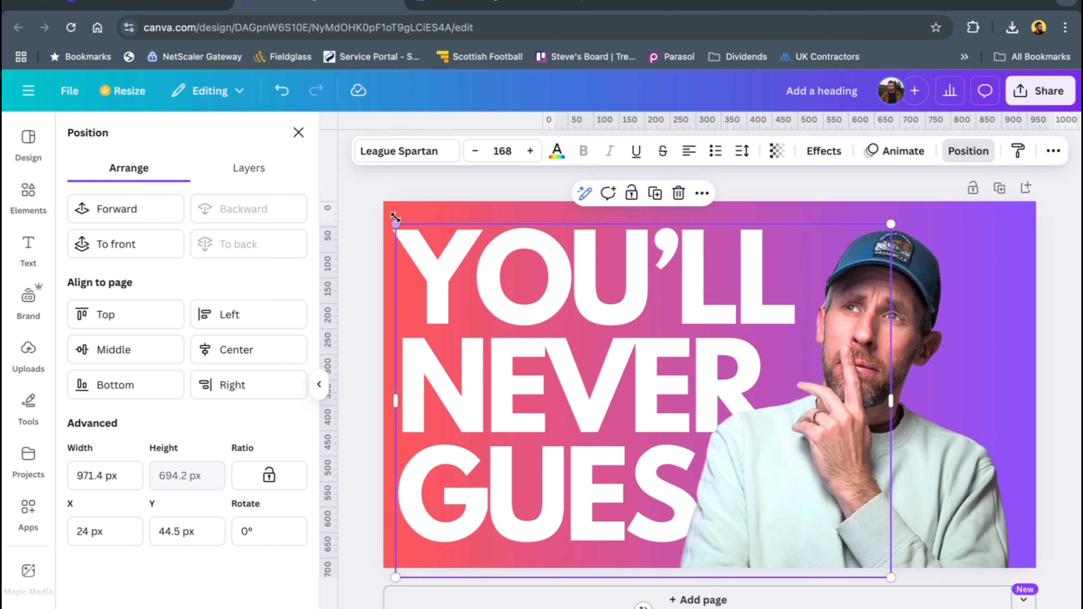
# Enlarge the headline to font size 174 and move the cut-out man to the thumbnail's right edge, uncovering more of "GUESS"
pyautogui.moveTo(393, 226); pyautogui.dragTo(379, 210)
pyautogui.moveTo(459, 273); pyautogui.dragTo(480, 274)
pyautogui.click(943, 476)
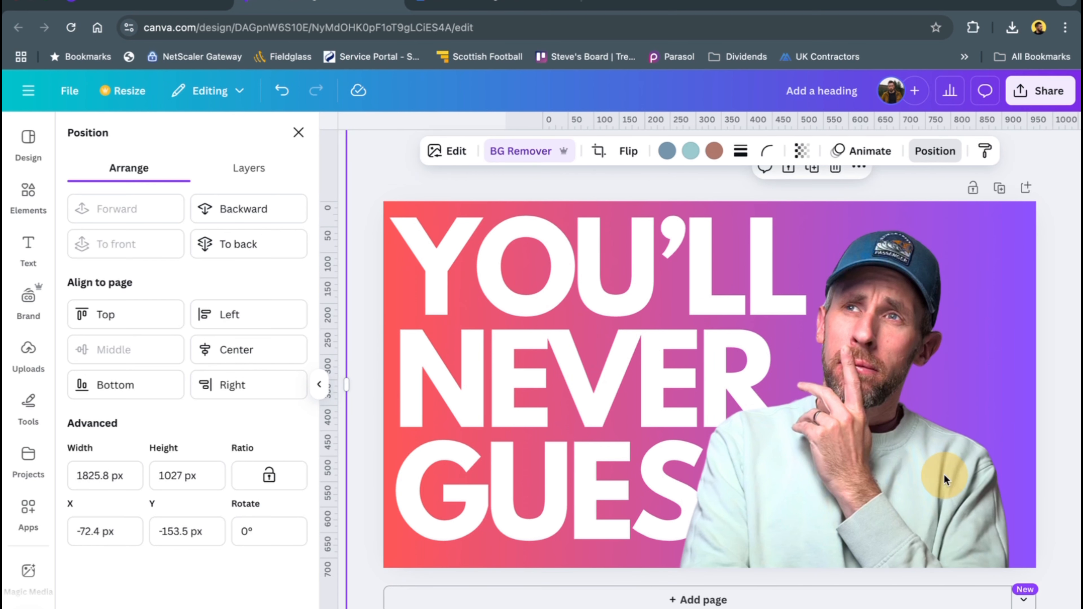
pyautogui.moveTo(974, 480); pyautogui.dragTo(1037, 465)
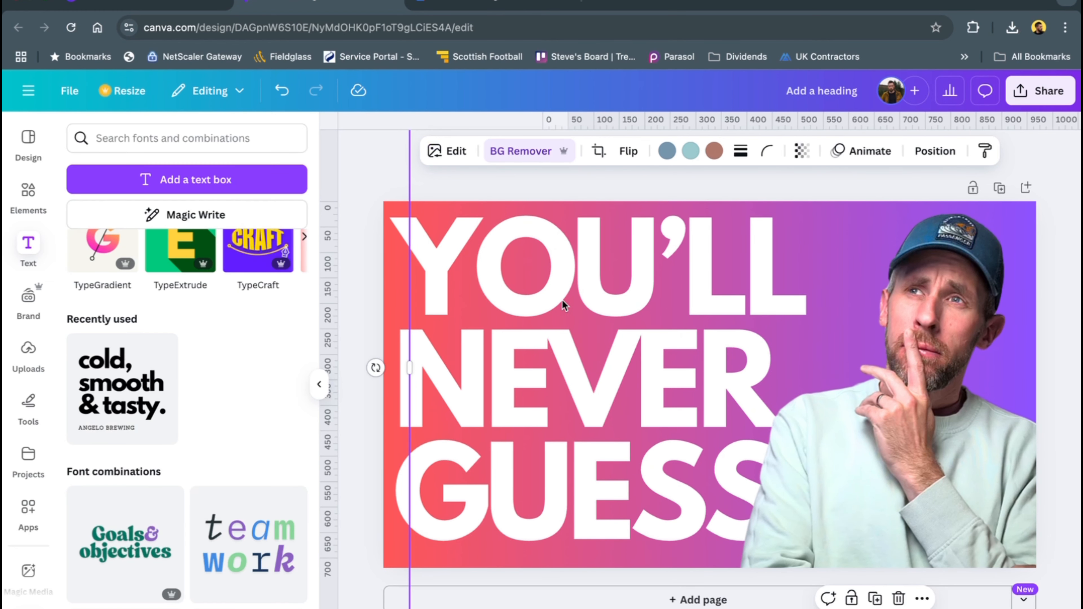
pyautogui.click(361, 273)
pyautogui.click(548, 288)
# Apply the Lift text effect at intensity 50 to the headline
pyautogui.click(396, 258)
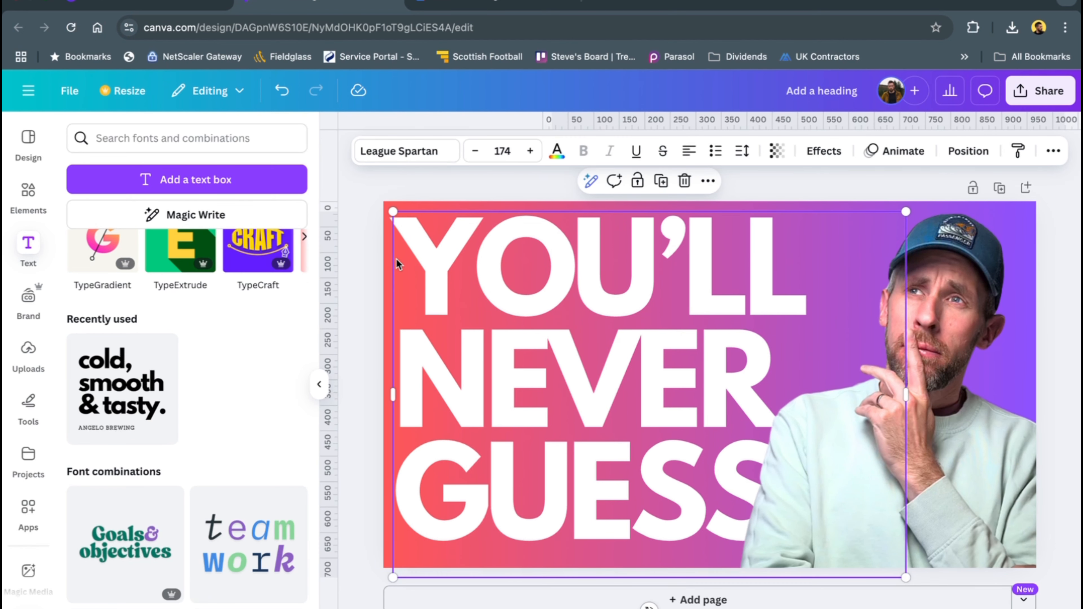
pyautogui.click(825, 153)
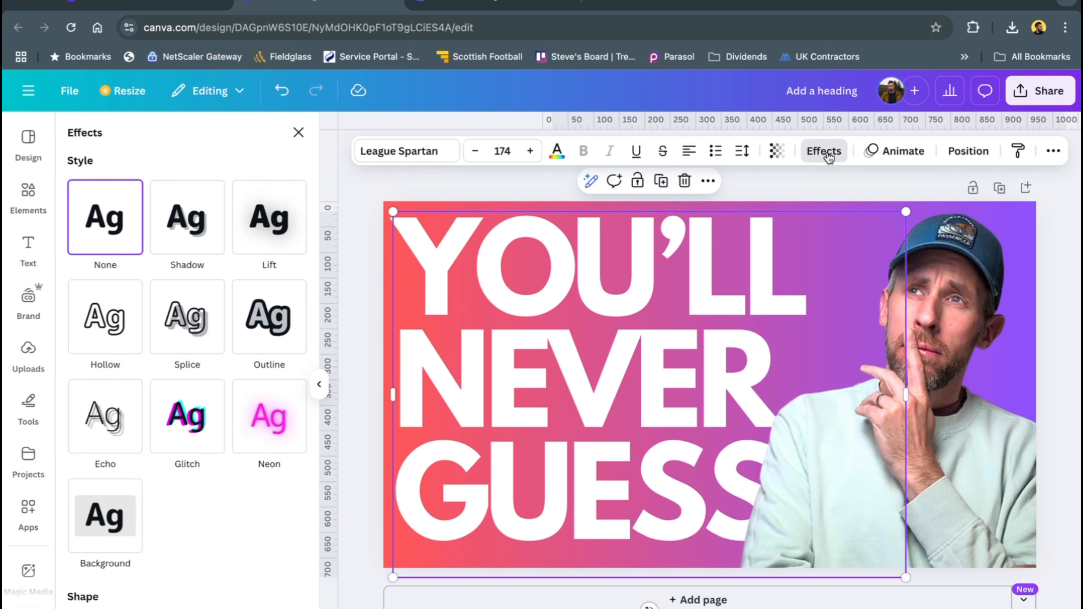
pyautogui.click(271, 221)
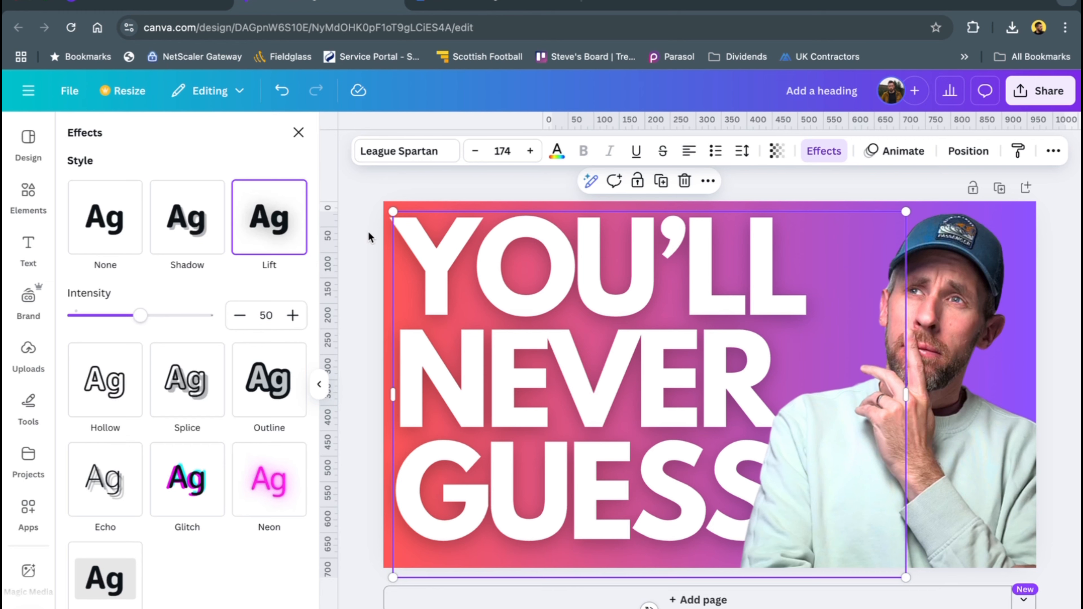
pyautogui.click(366, 256)
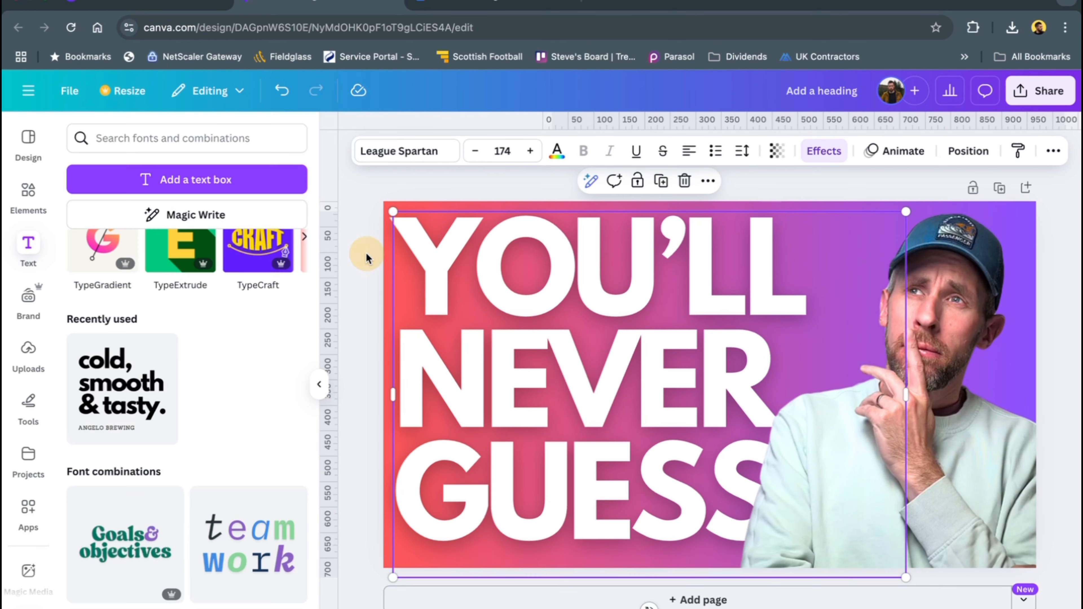
pyautogui.click(367, 253)
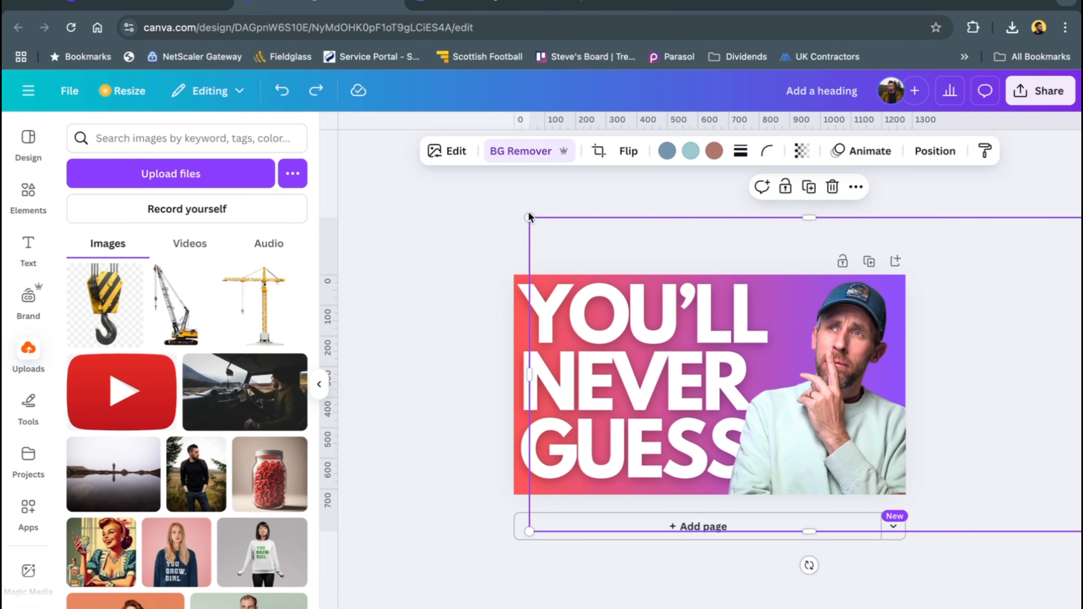
# Enlarge the cut-out man on the thumbnail's right side, and reduce the headline to font size 165 near the upper-left corner
pyautogui.moveTo(530, 217); pyautogui.dragTo(421, 151)
pyautogui.moveTo(802, 392); pyautogui.dragTo(819, 442)
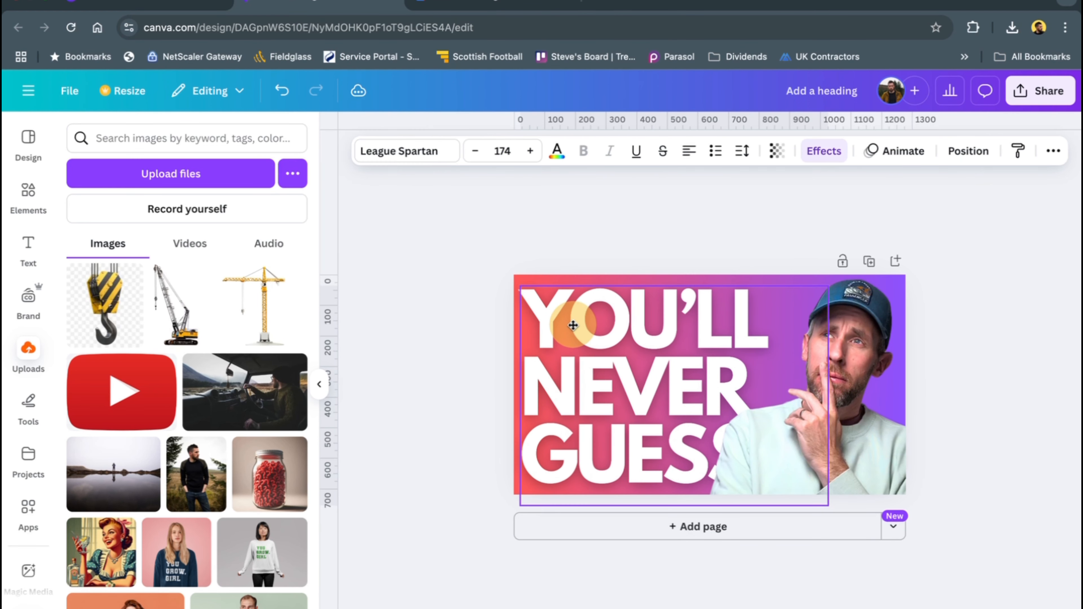
pyautogui.moveTo(574, 322); pyautogui.dragTo(571, 317)
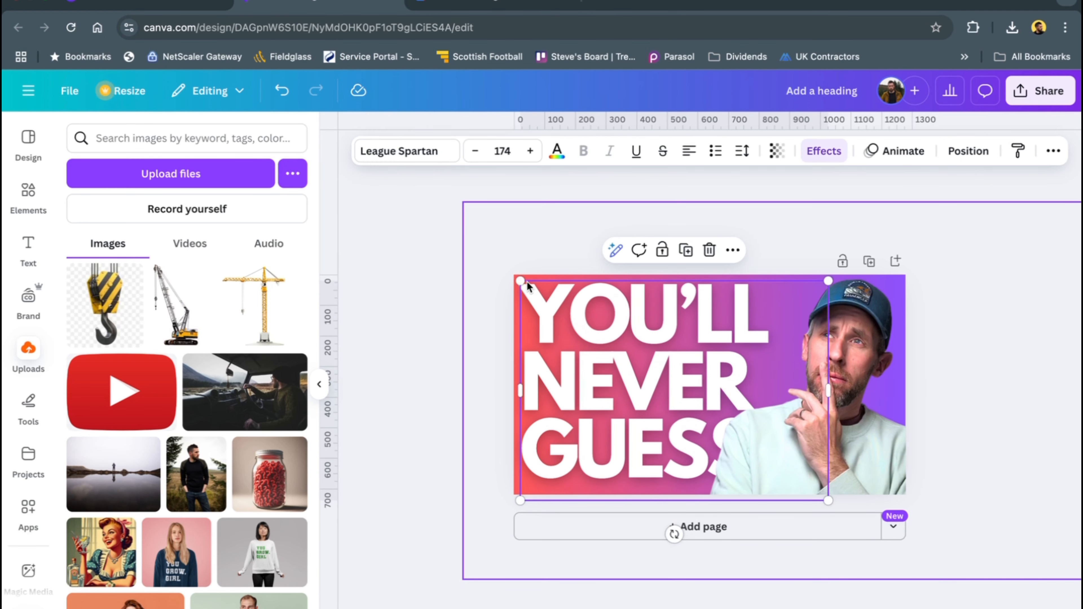
pyautogui.moveTo(520, 280)
pyautogui.mouseDown()
pyautogui.moveTo(543, 297)
pyautogui.moveTo(536, 292)
pyautogui.mouseUp()
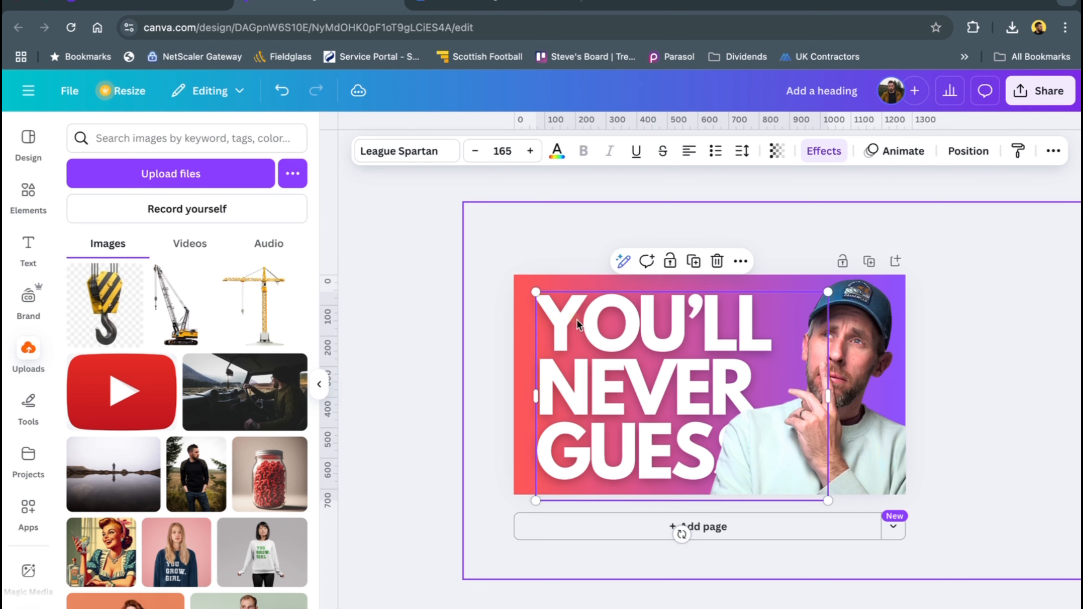
pyautogui.moveTo(606, 344); pyautogui.dragTo(588, 330)
pyautogui.click(454, 313)
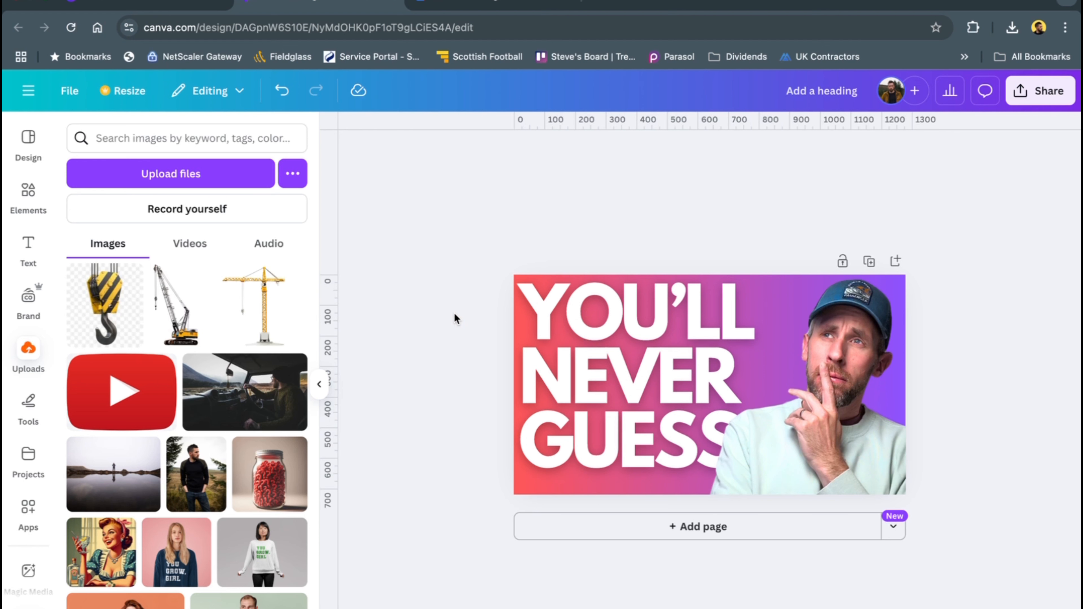